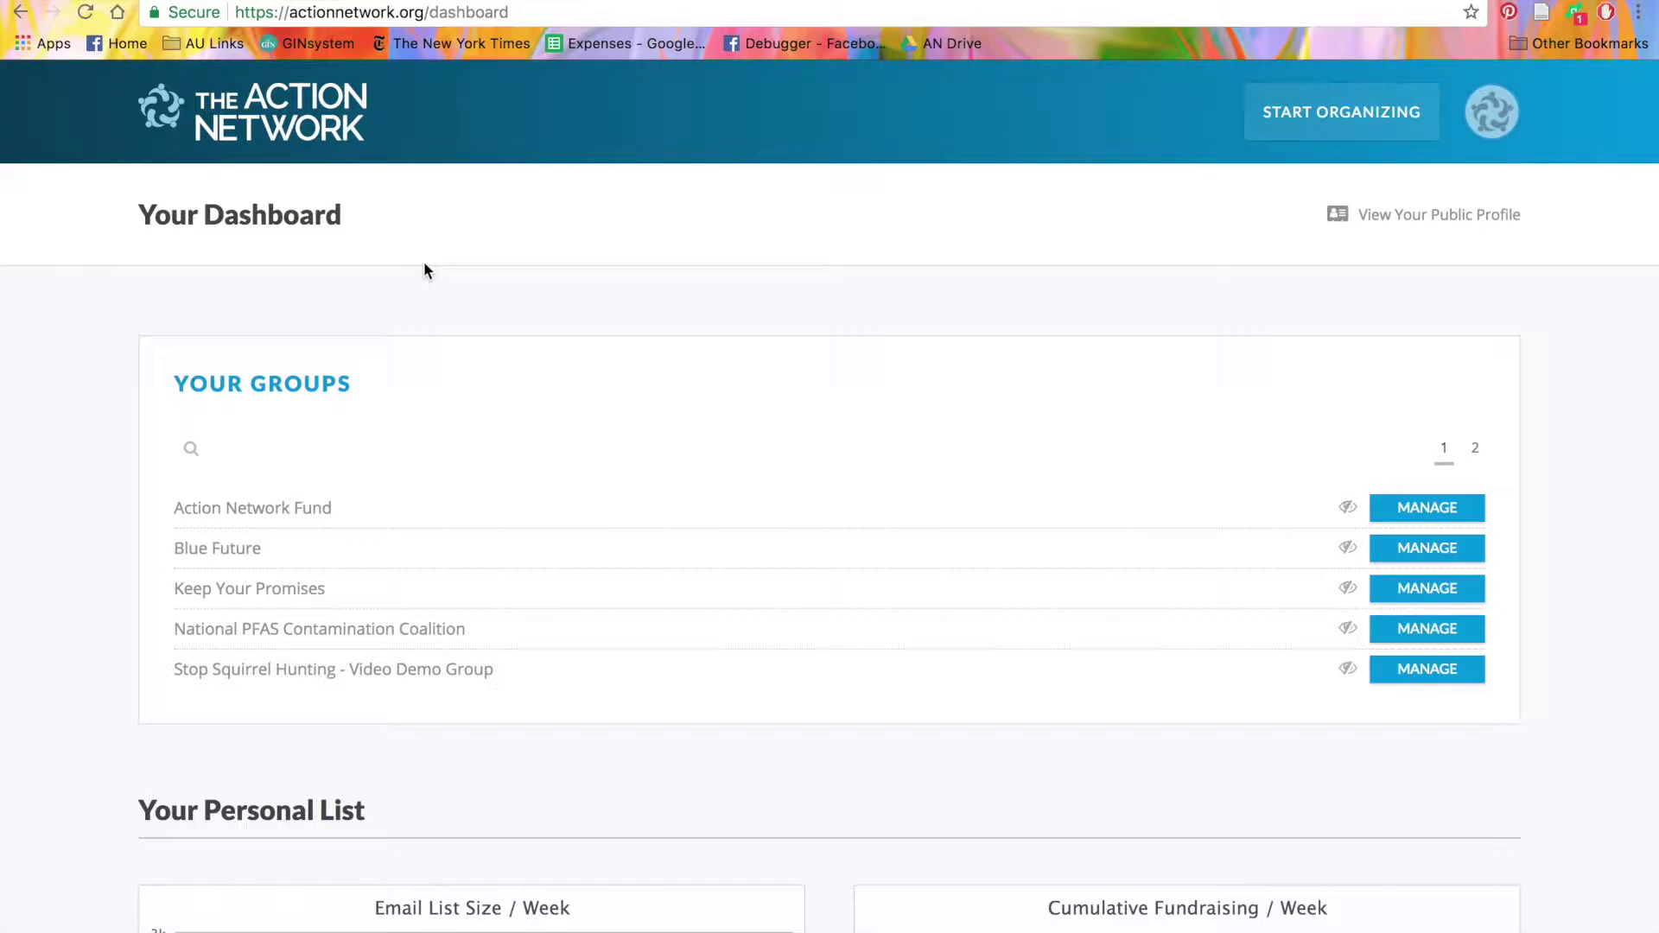
# Open the Start Organizing menu listing Actions, People and Details tools
pyautogui.click(1277, 132)
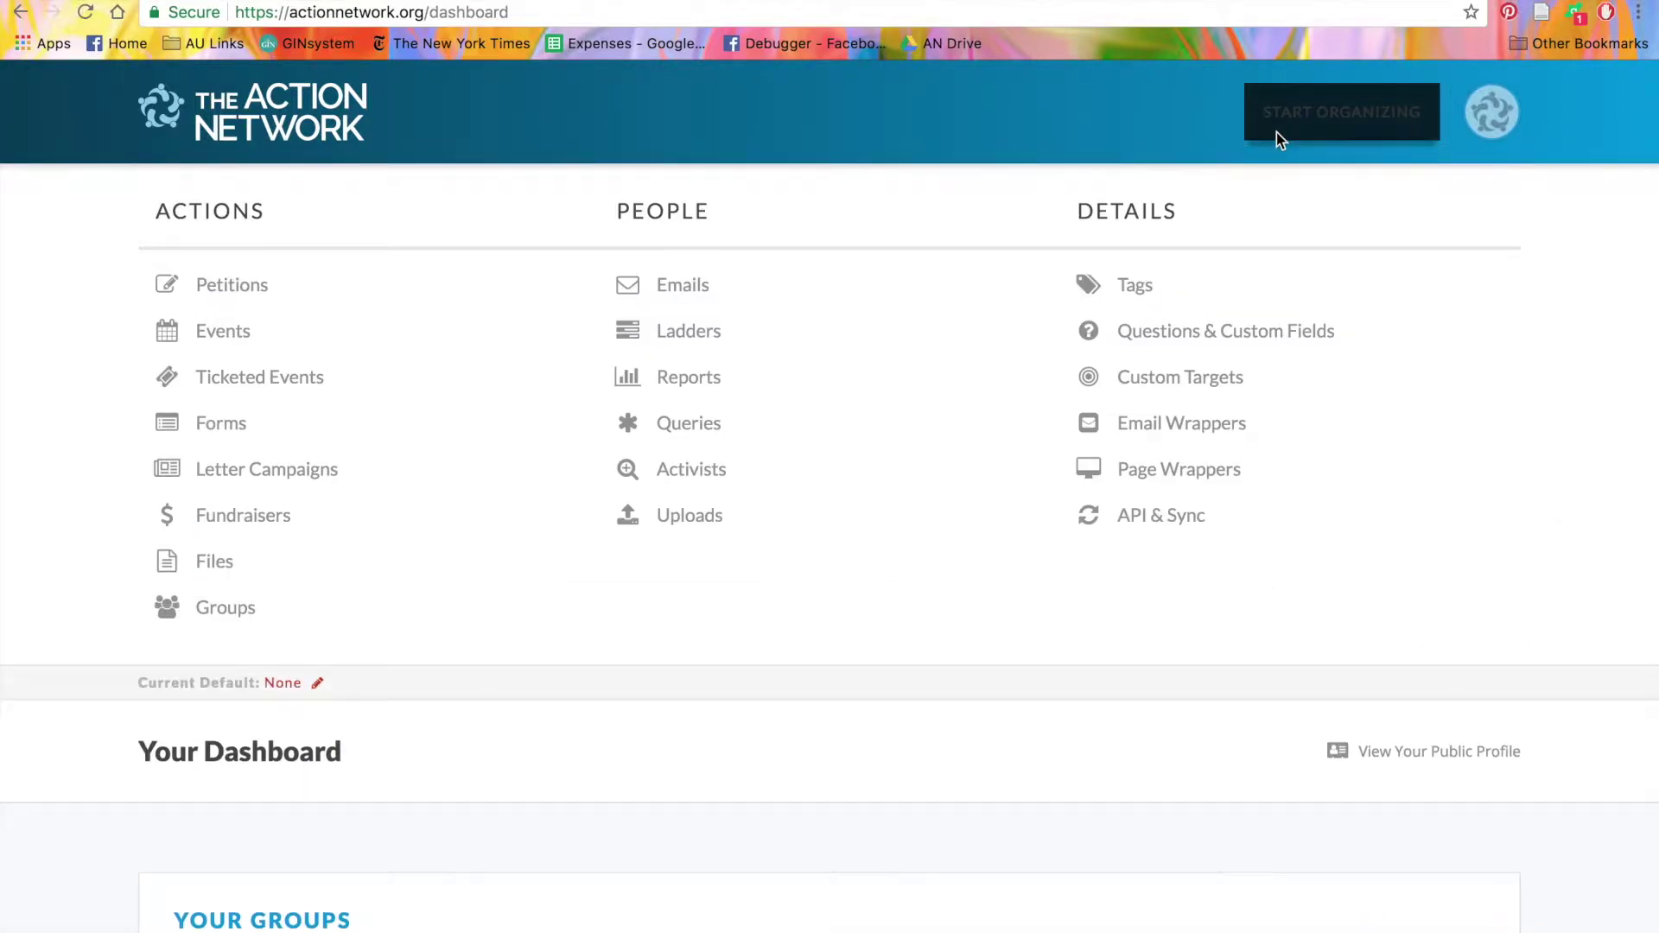
# Show the Tags page for the 'Video Tutorial - Alliance for Ice Cream' list
pyautogui.click(1135, 287)
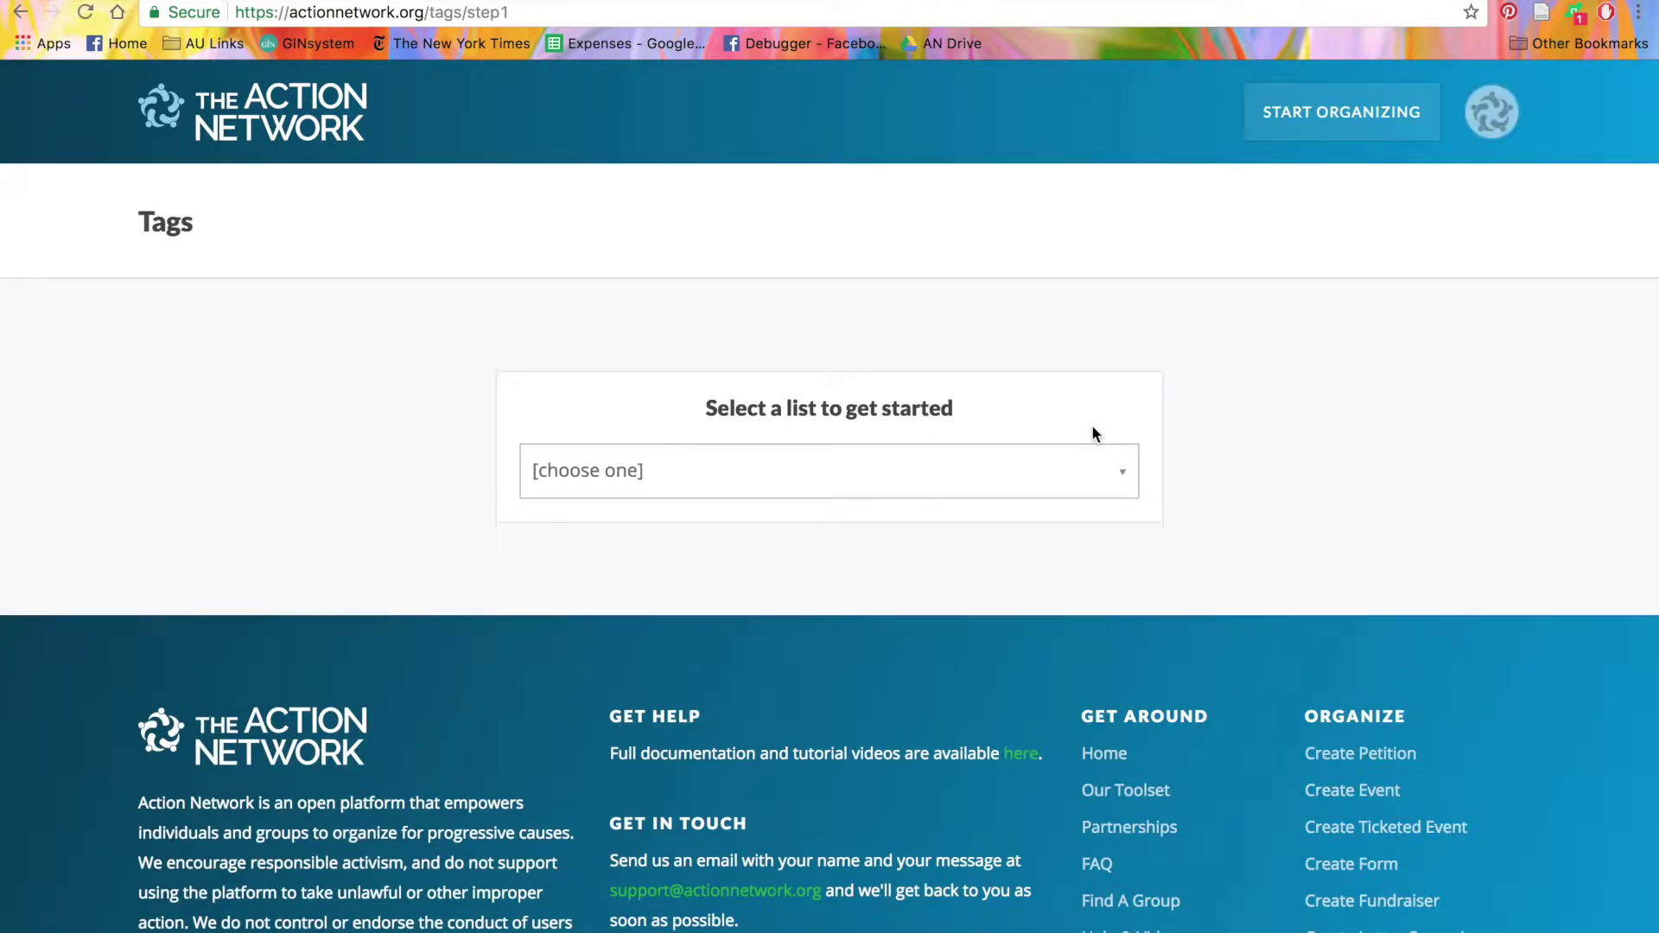
pyautogui.click(1118, 488)
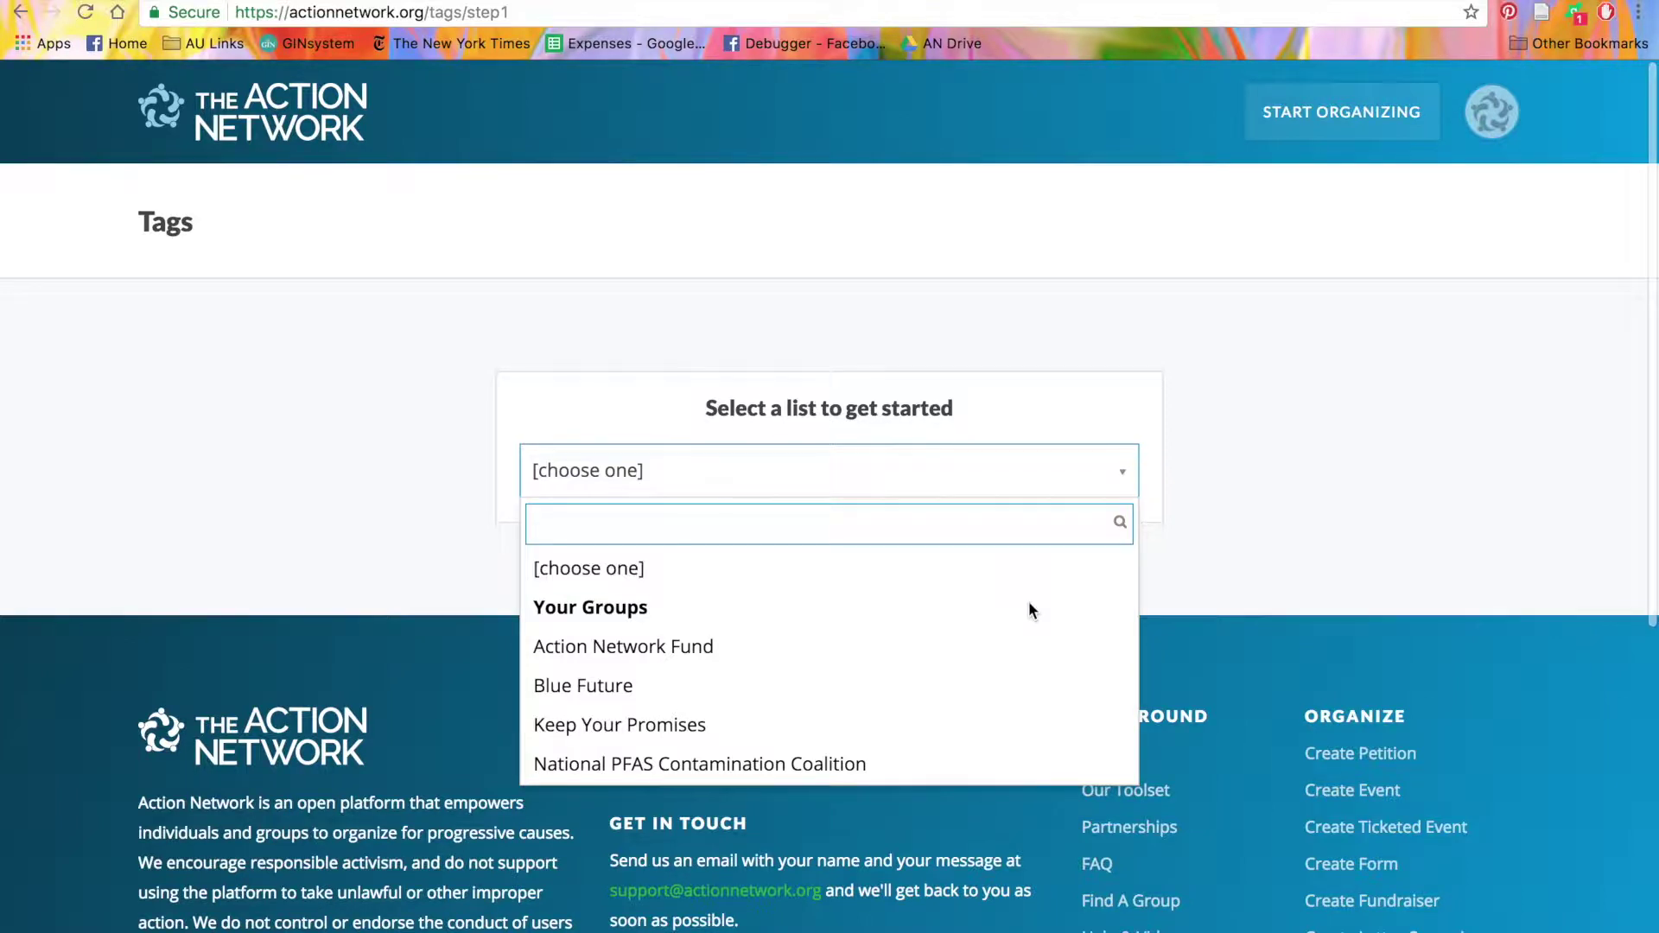
pyautogui.scroll(-5, 1029, 605)
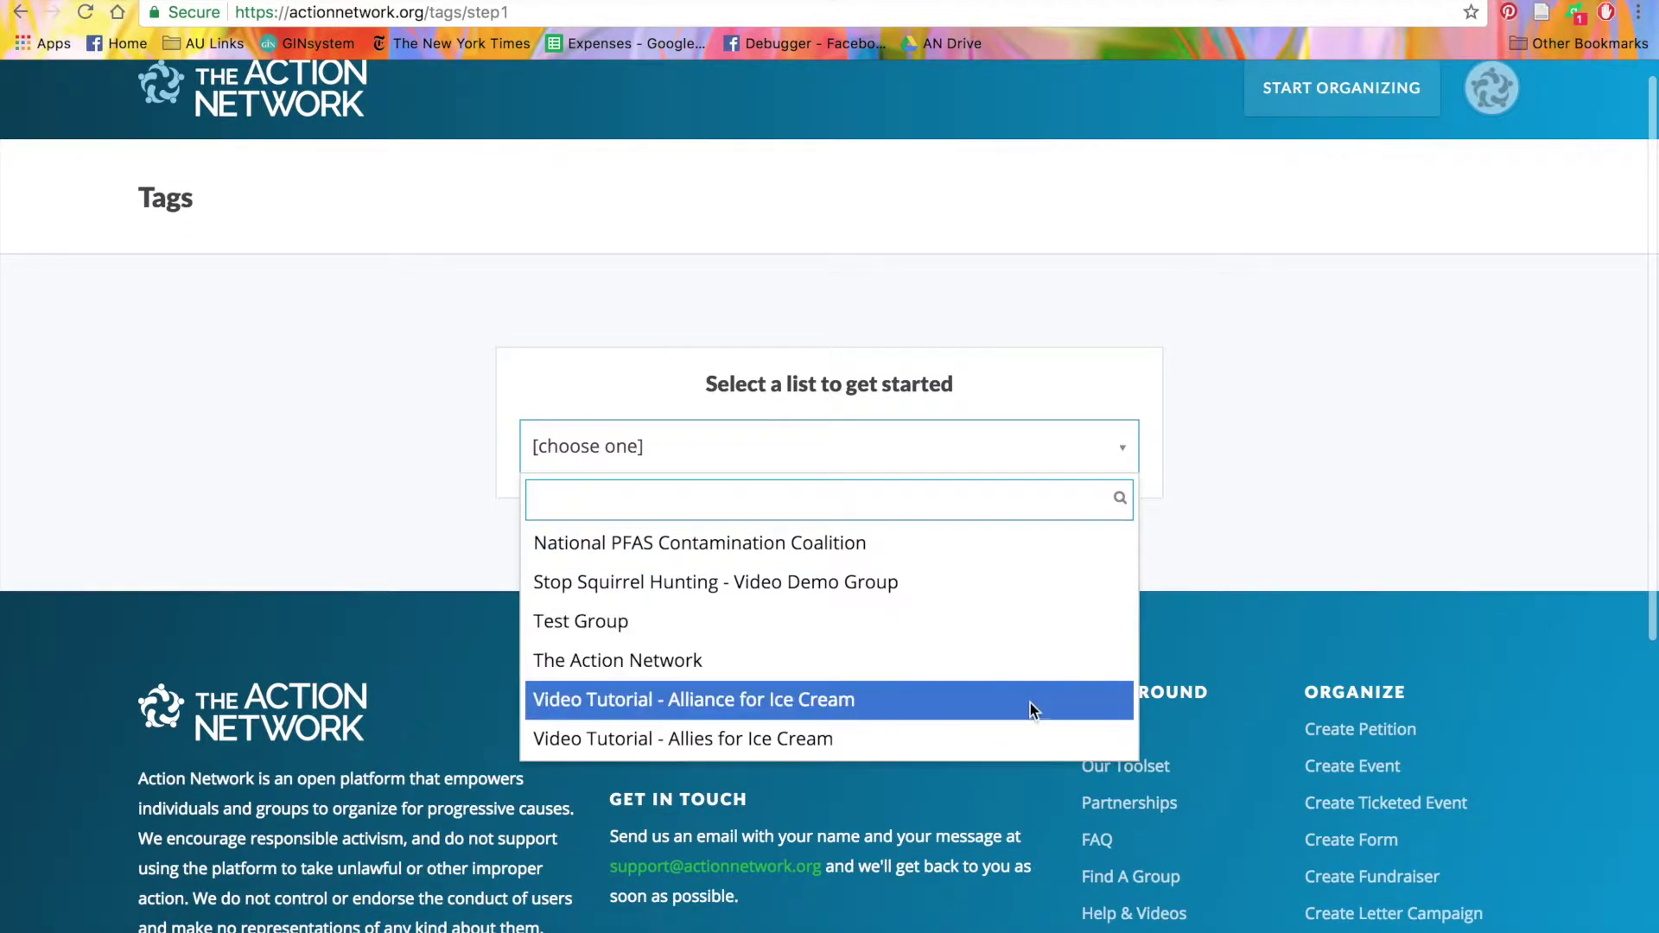
pyautogui.click(1031, 701)
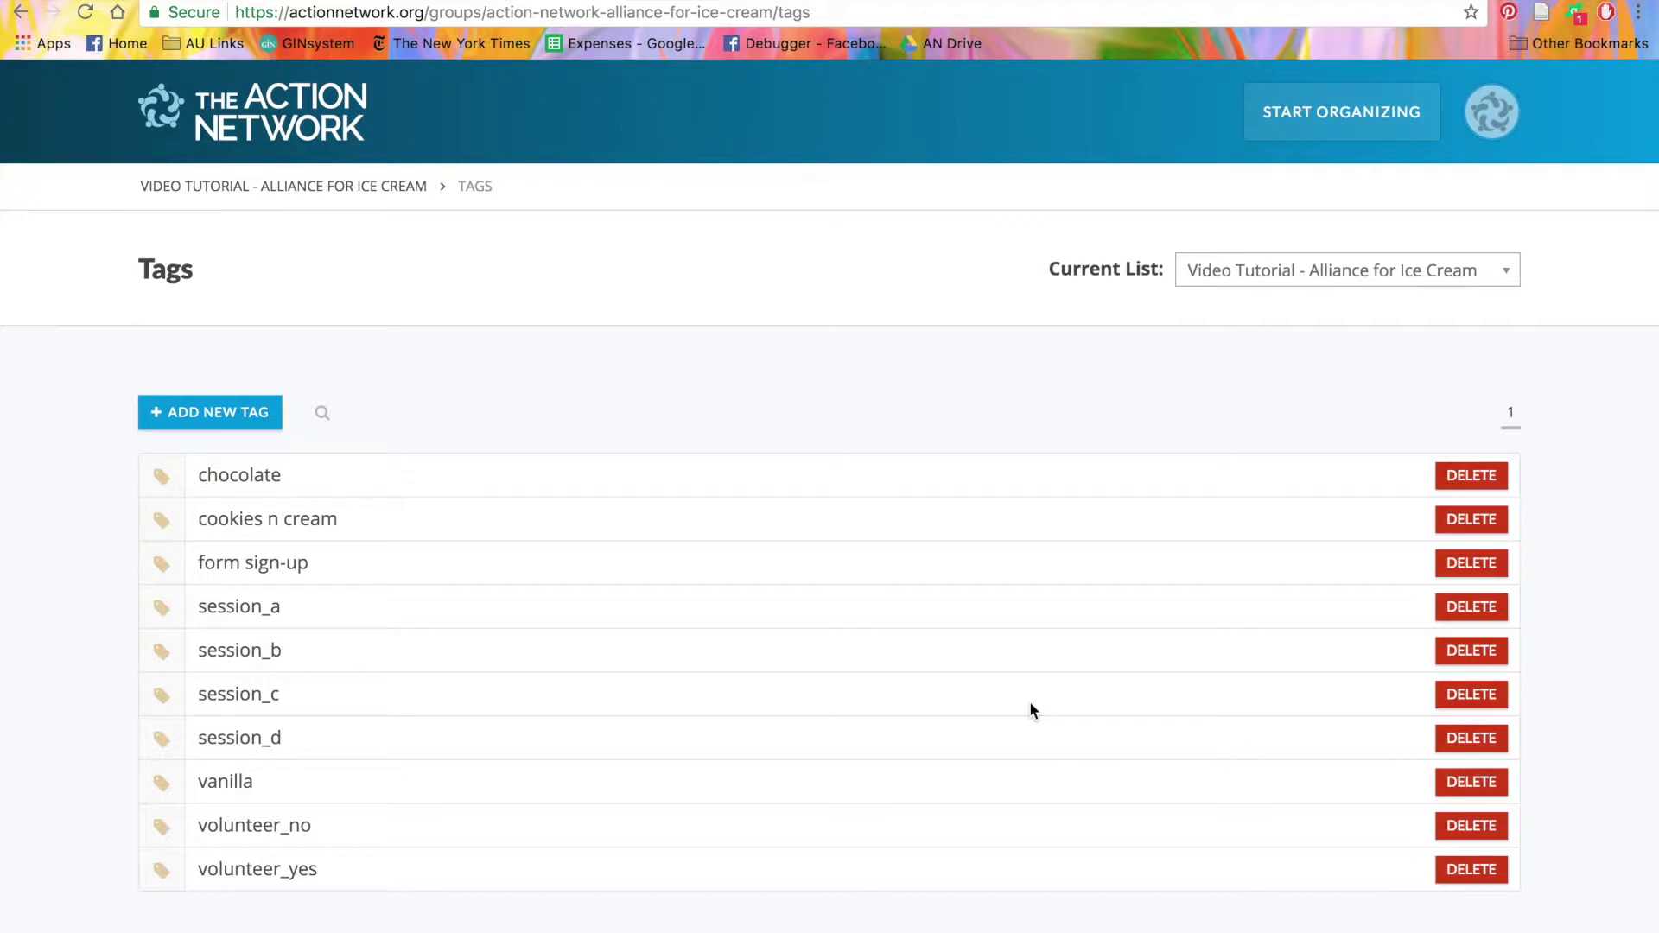
# Create a new tag named 'reporters' in the group's tag list
pyautogui.click(231, 423)
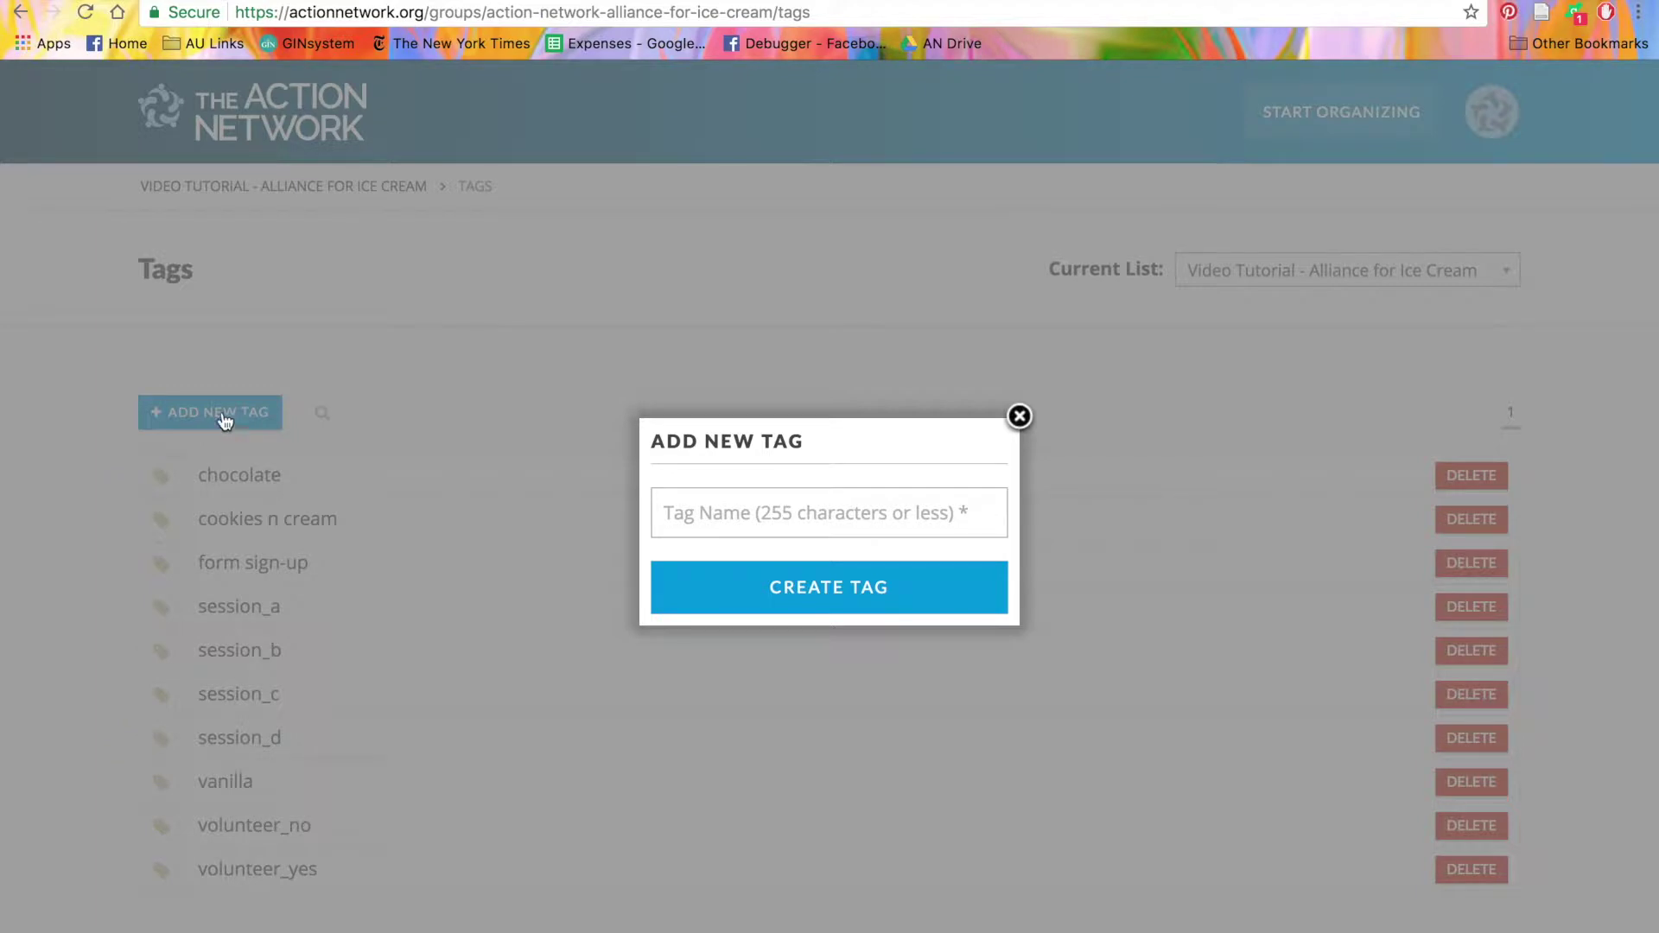
pyautogui.click(748, 525)
pyautogui.write('reporters')
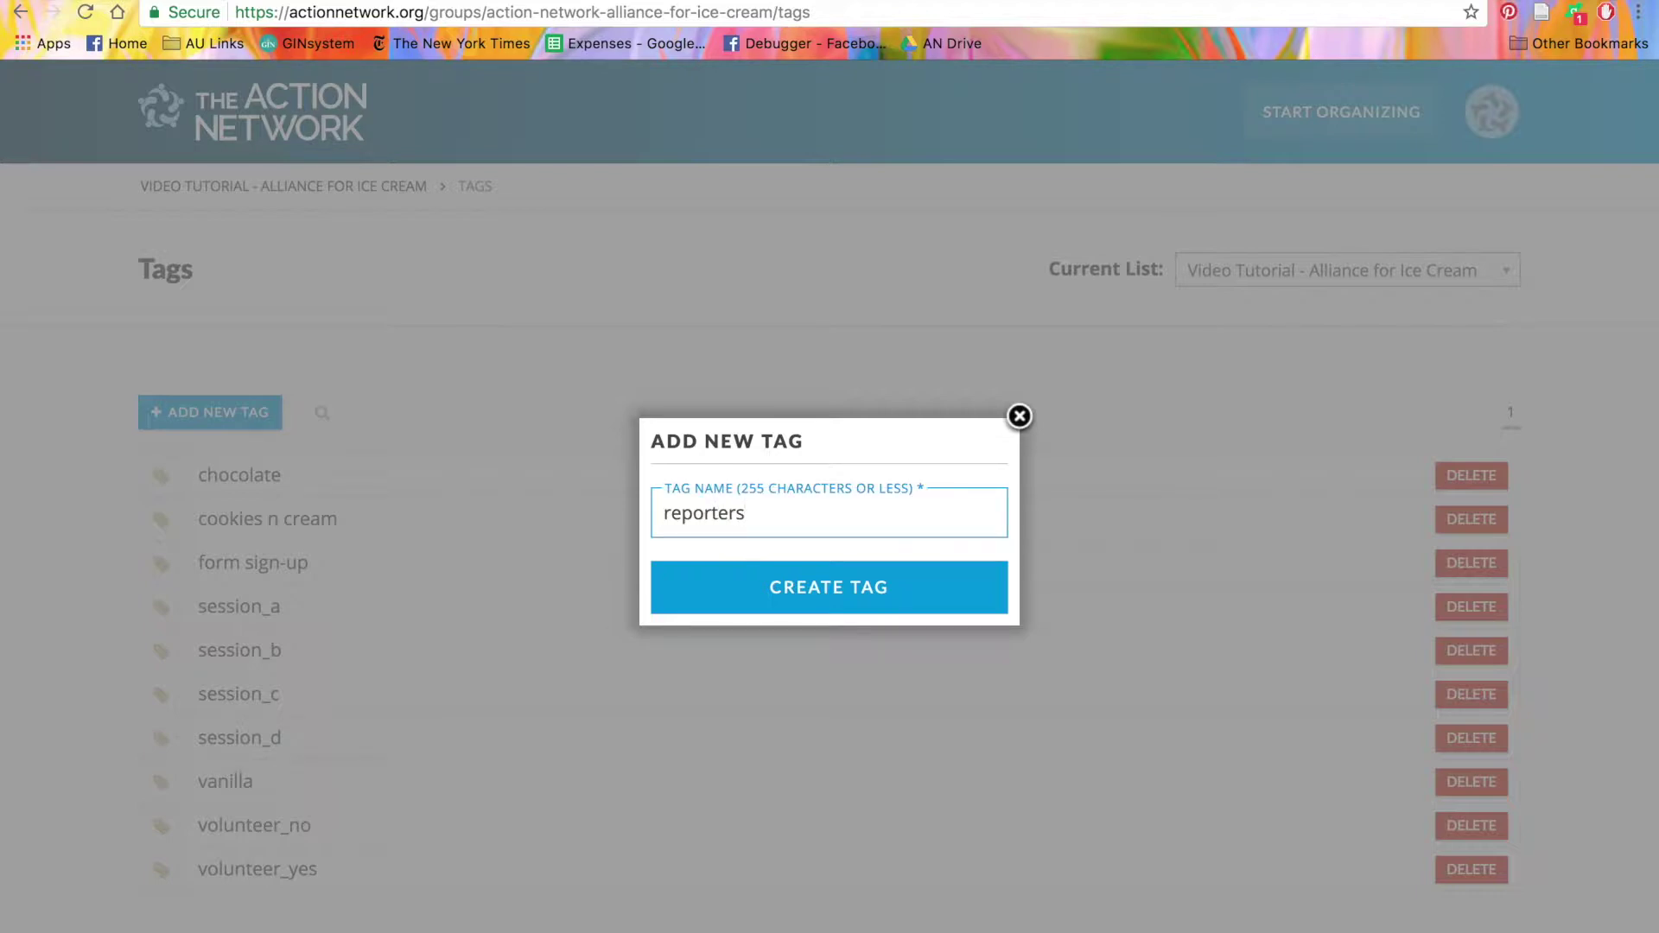
pyautogui.click(741, 593)
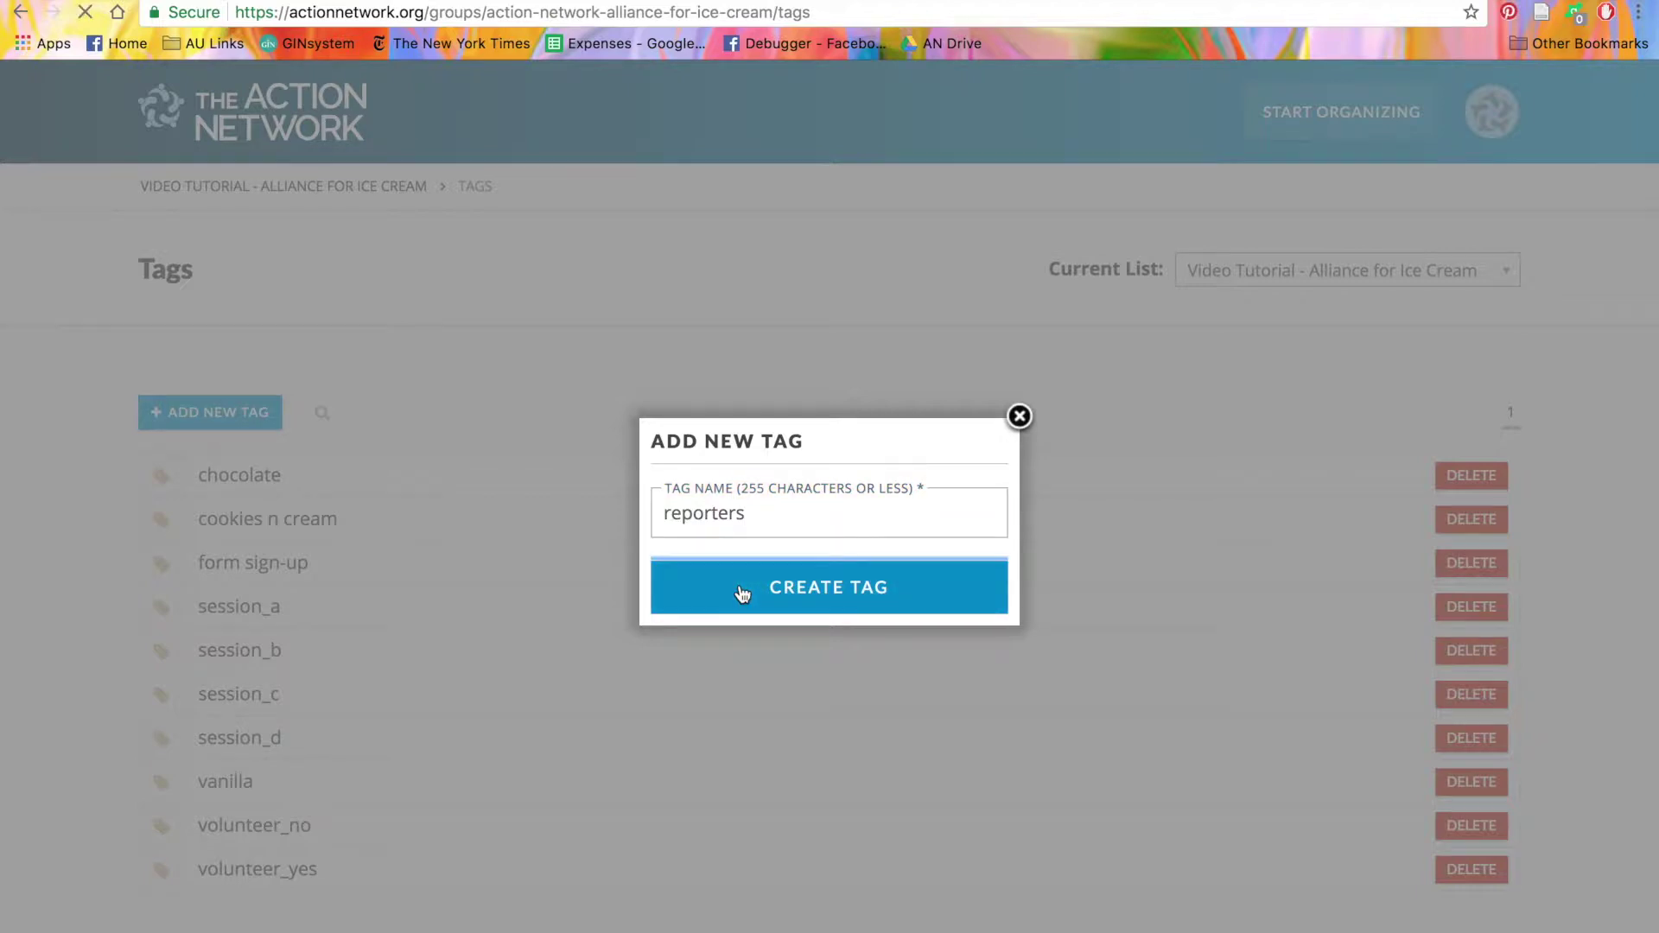
pyautogui.scroll(-3, 741, 576)
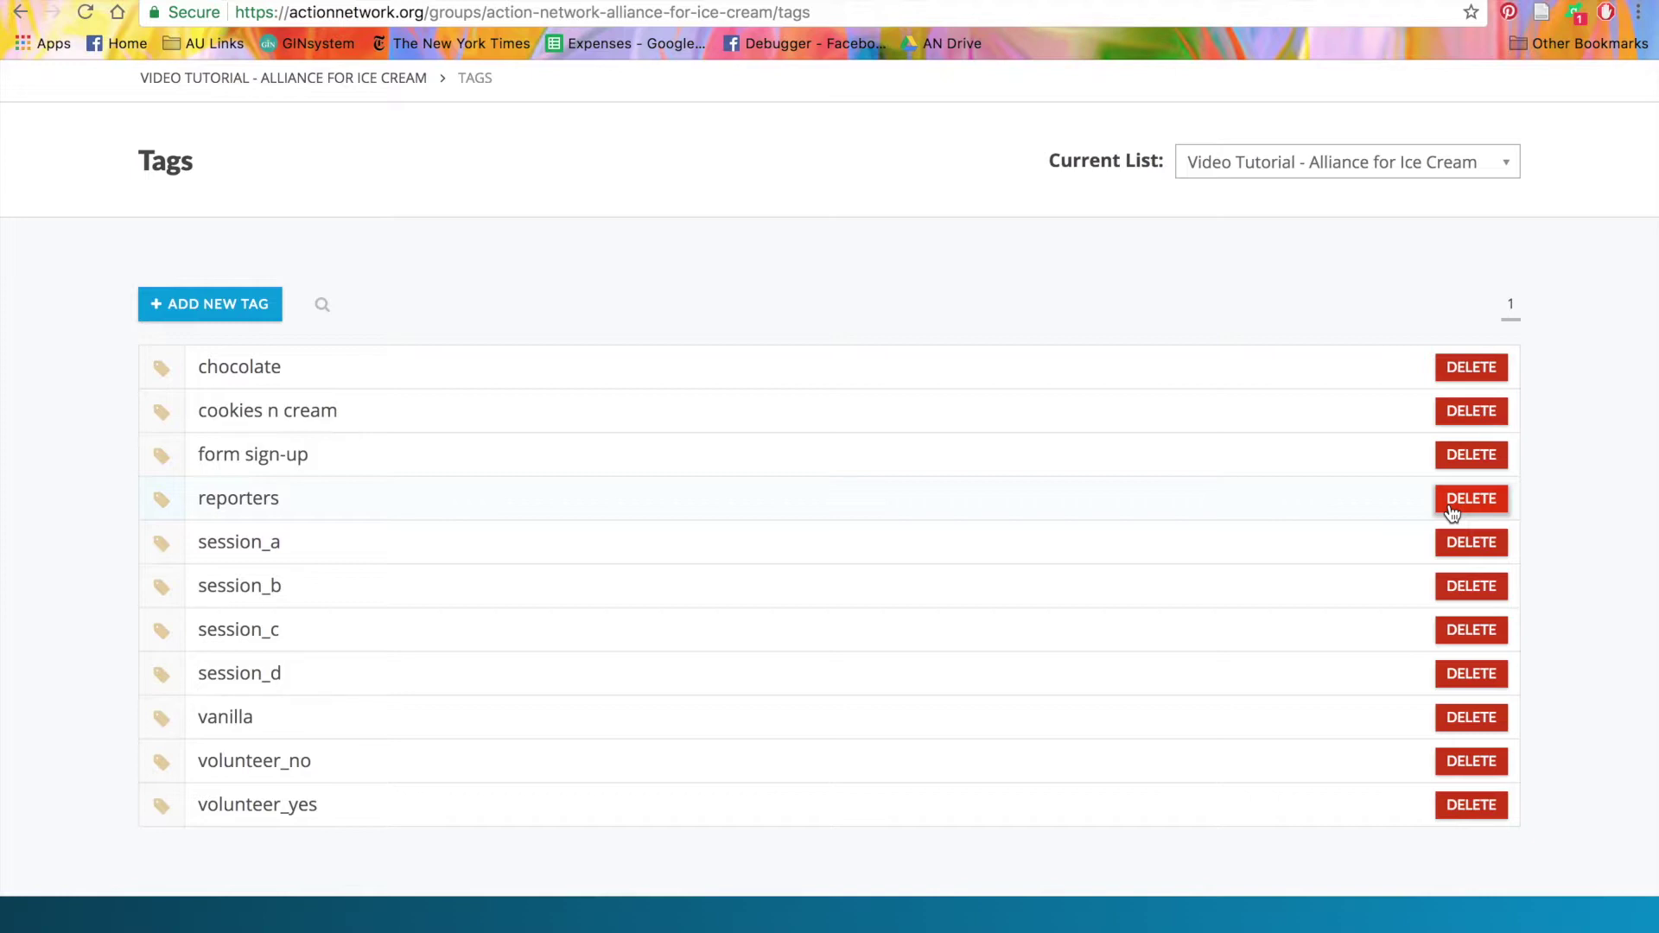
# Return to the dashboard and manage the Video Tutorial - Alliance for Ice Cream group from page 2
pyautogui.scroll(3, 1452, 511)
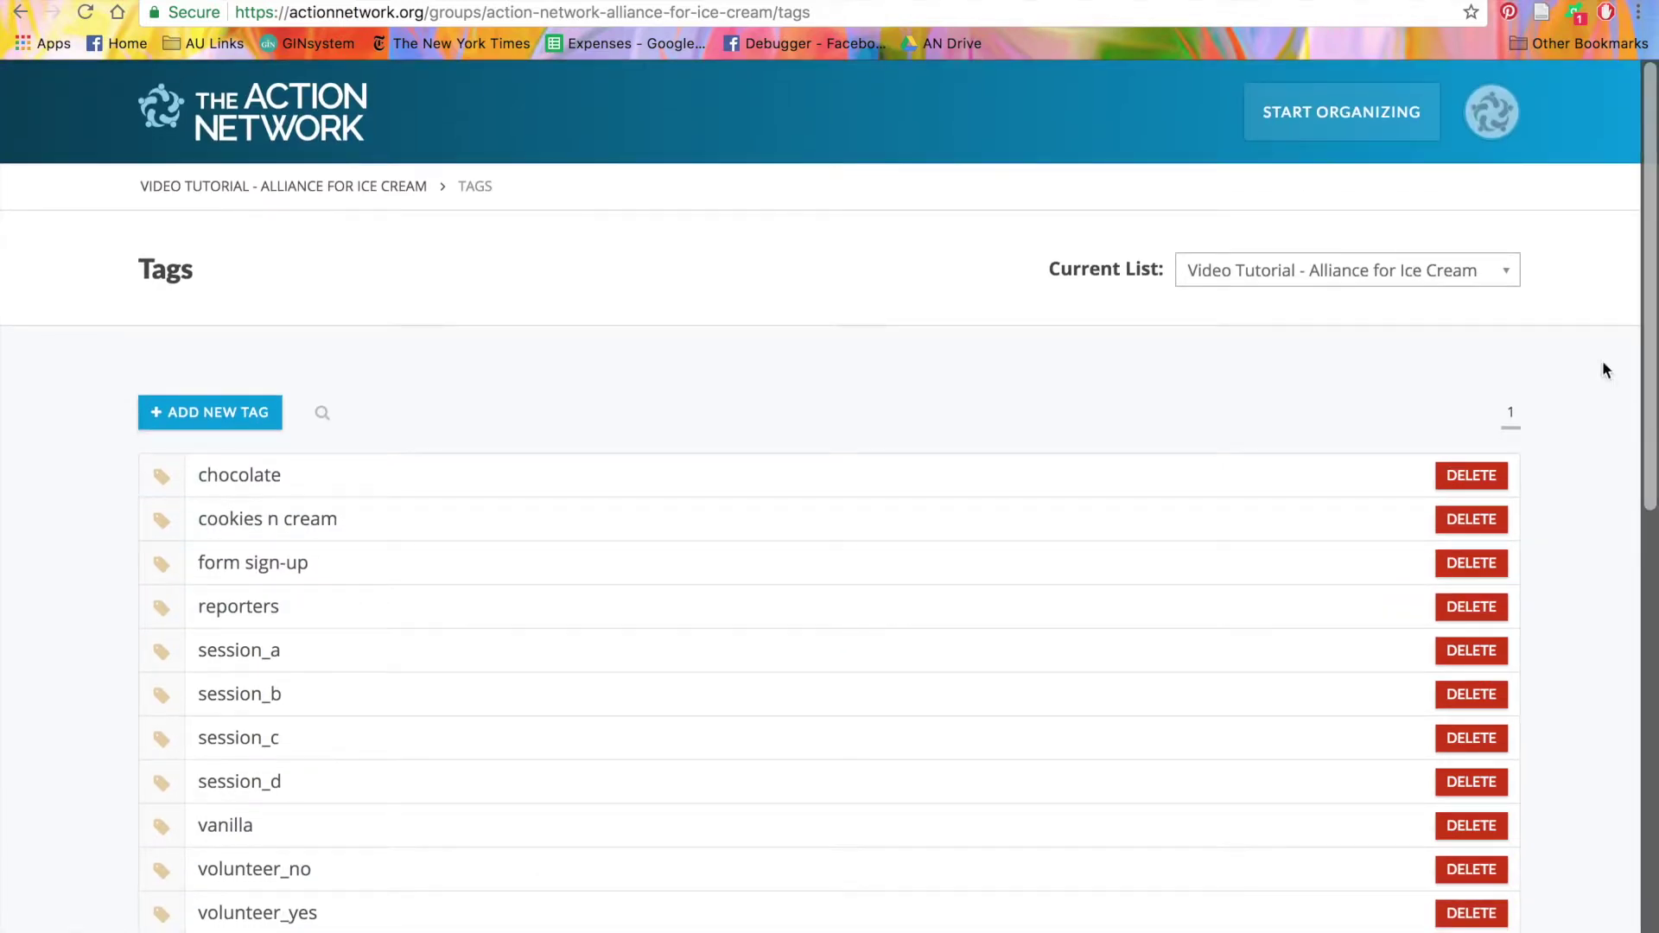
pyautogui.click(1479, 125)
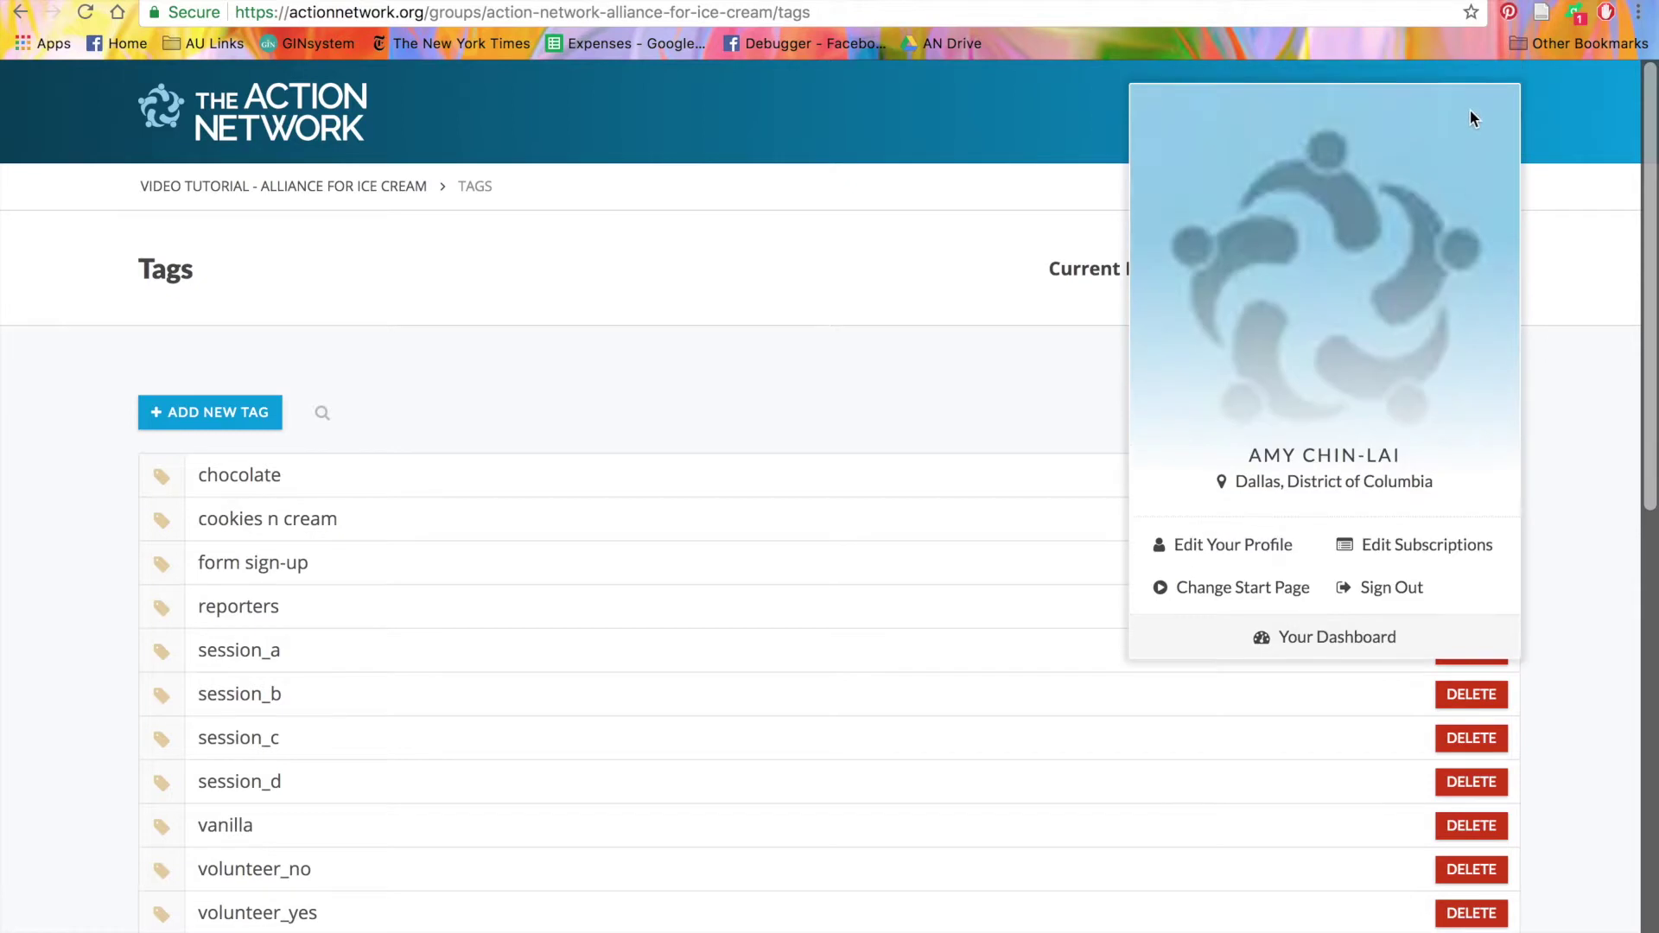
pyautogui.click(1362, 636)
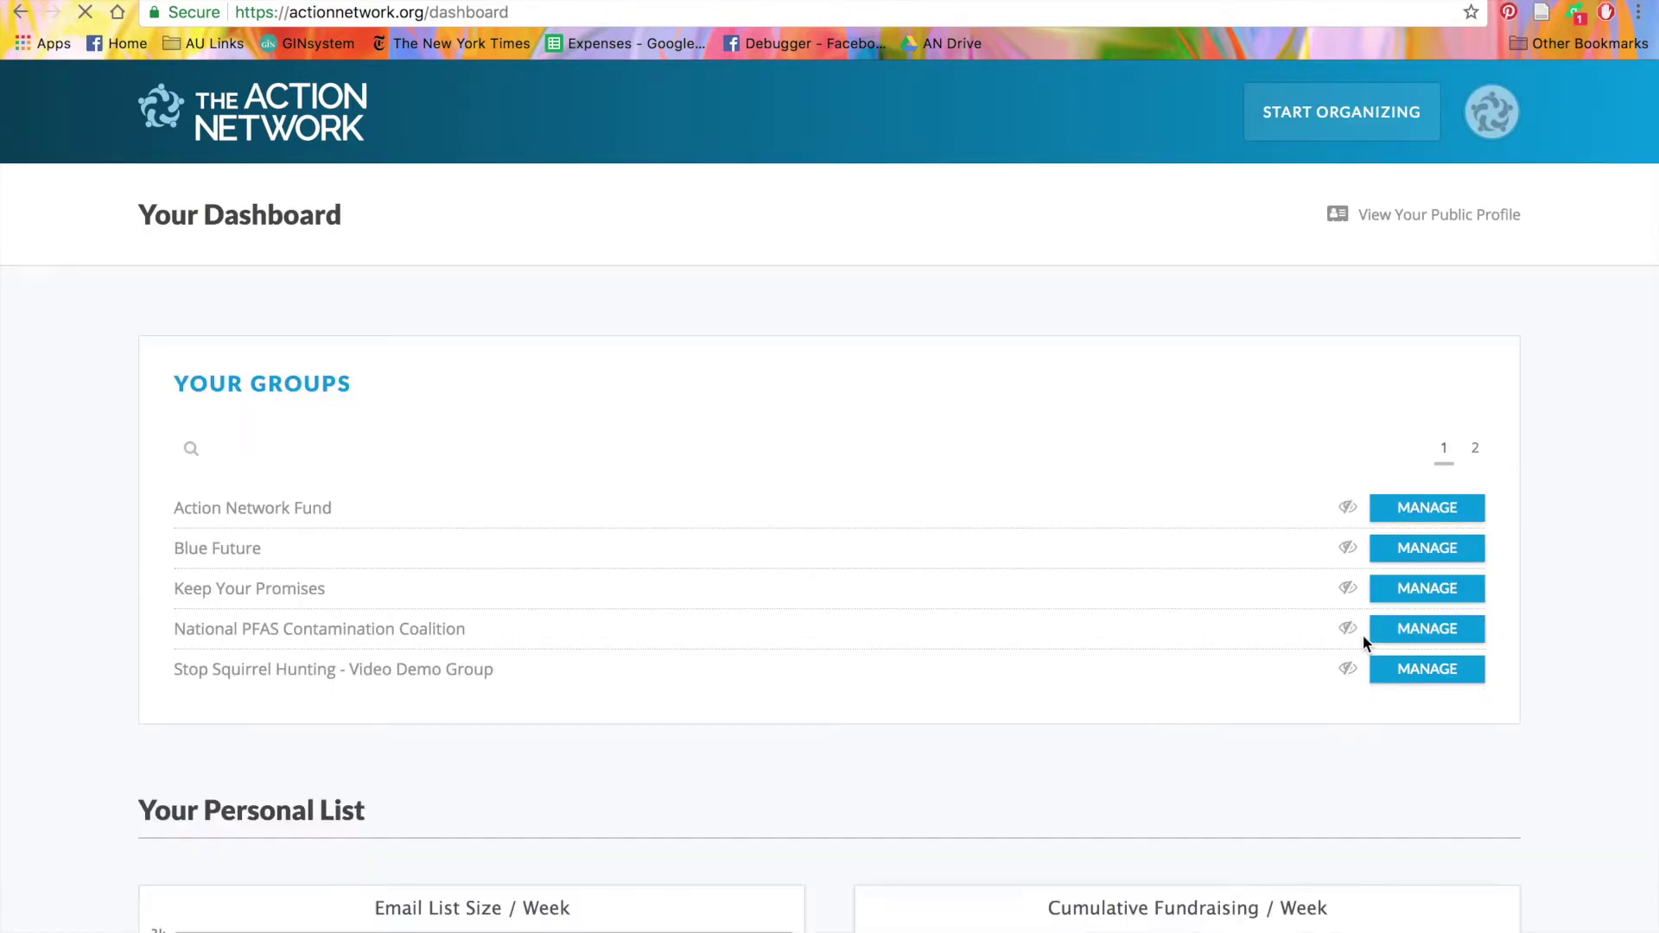
pyautogui.scroll(-1, 1362, 635)
pyautogui.click(1485, 396)
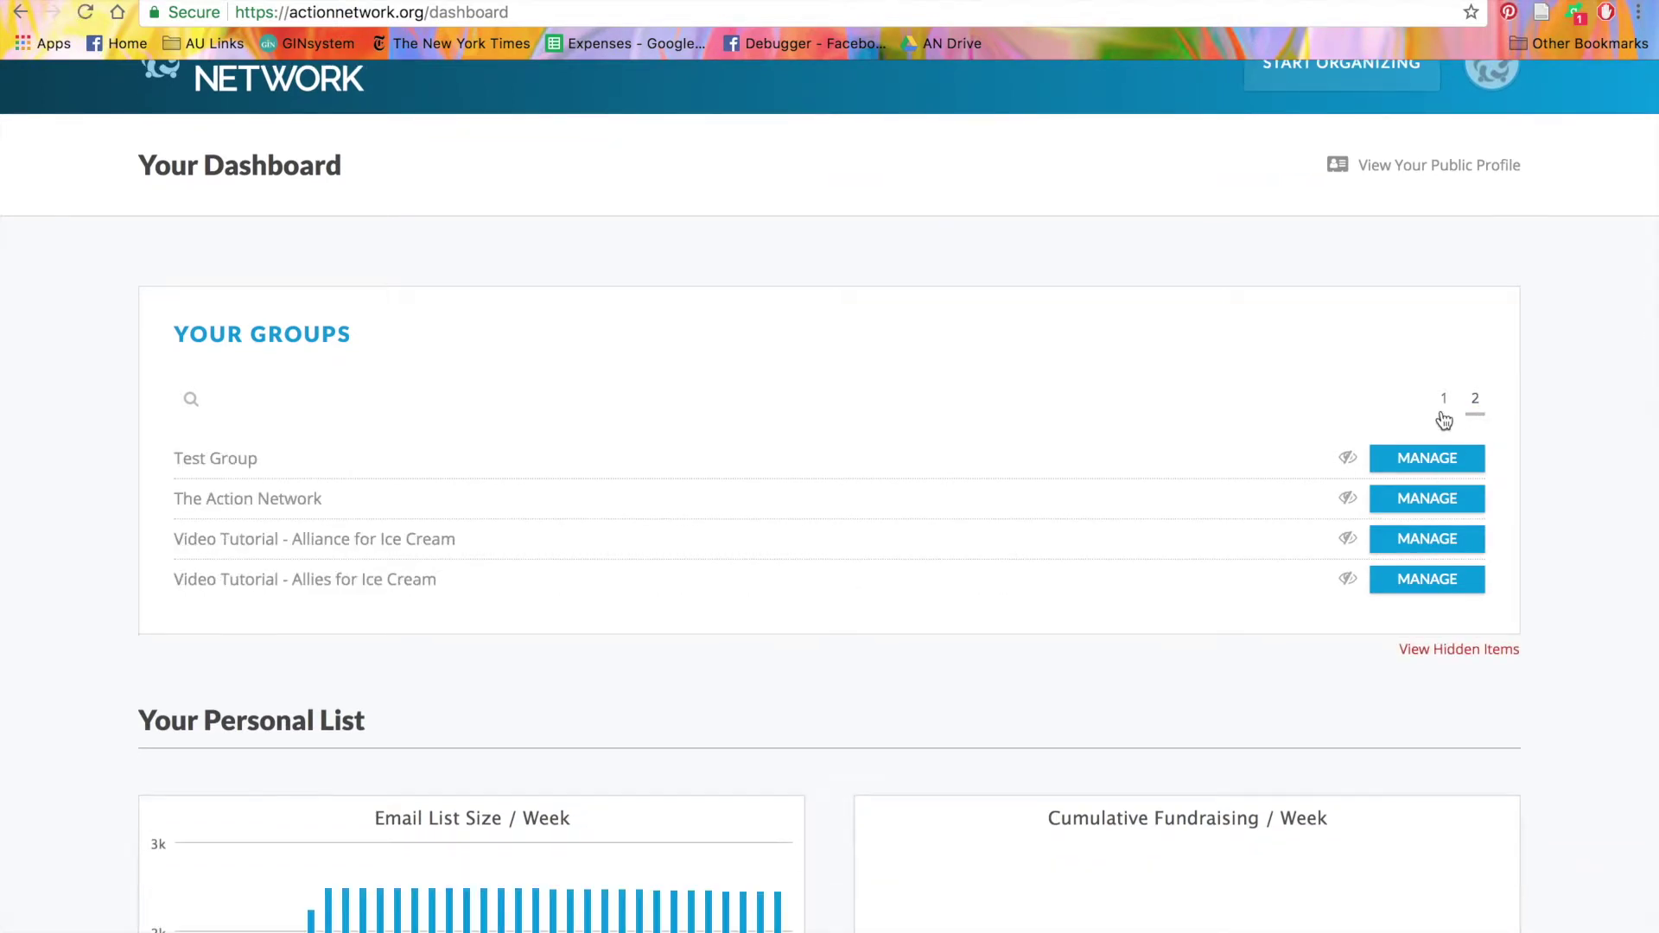
pyautogui.click(1444, 545)
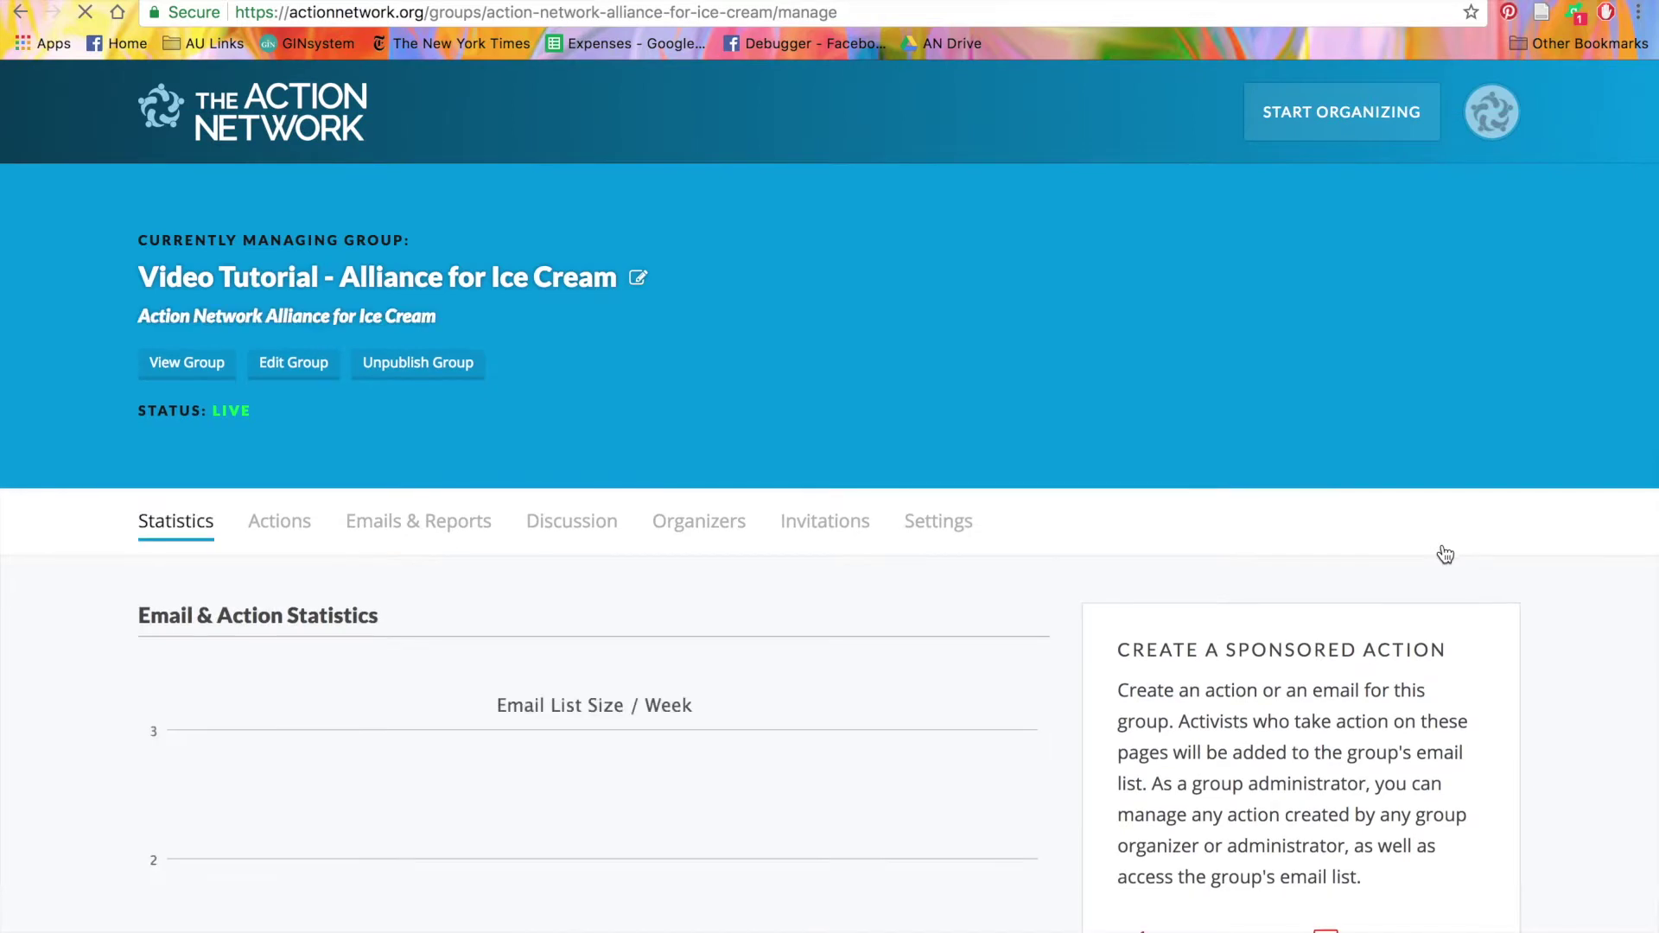
# Open the group's actions and manage the 'Video tutorial - ice cream campaign' letter campaign
pyautogui.scroll(-1, 1446, 554)
pyautogui.scroll(-3, 1446, 554)
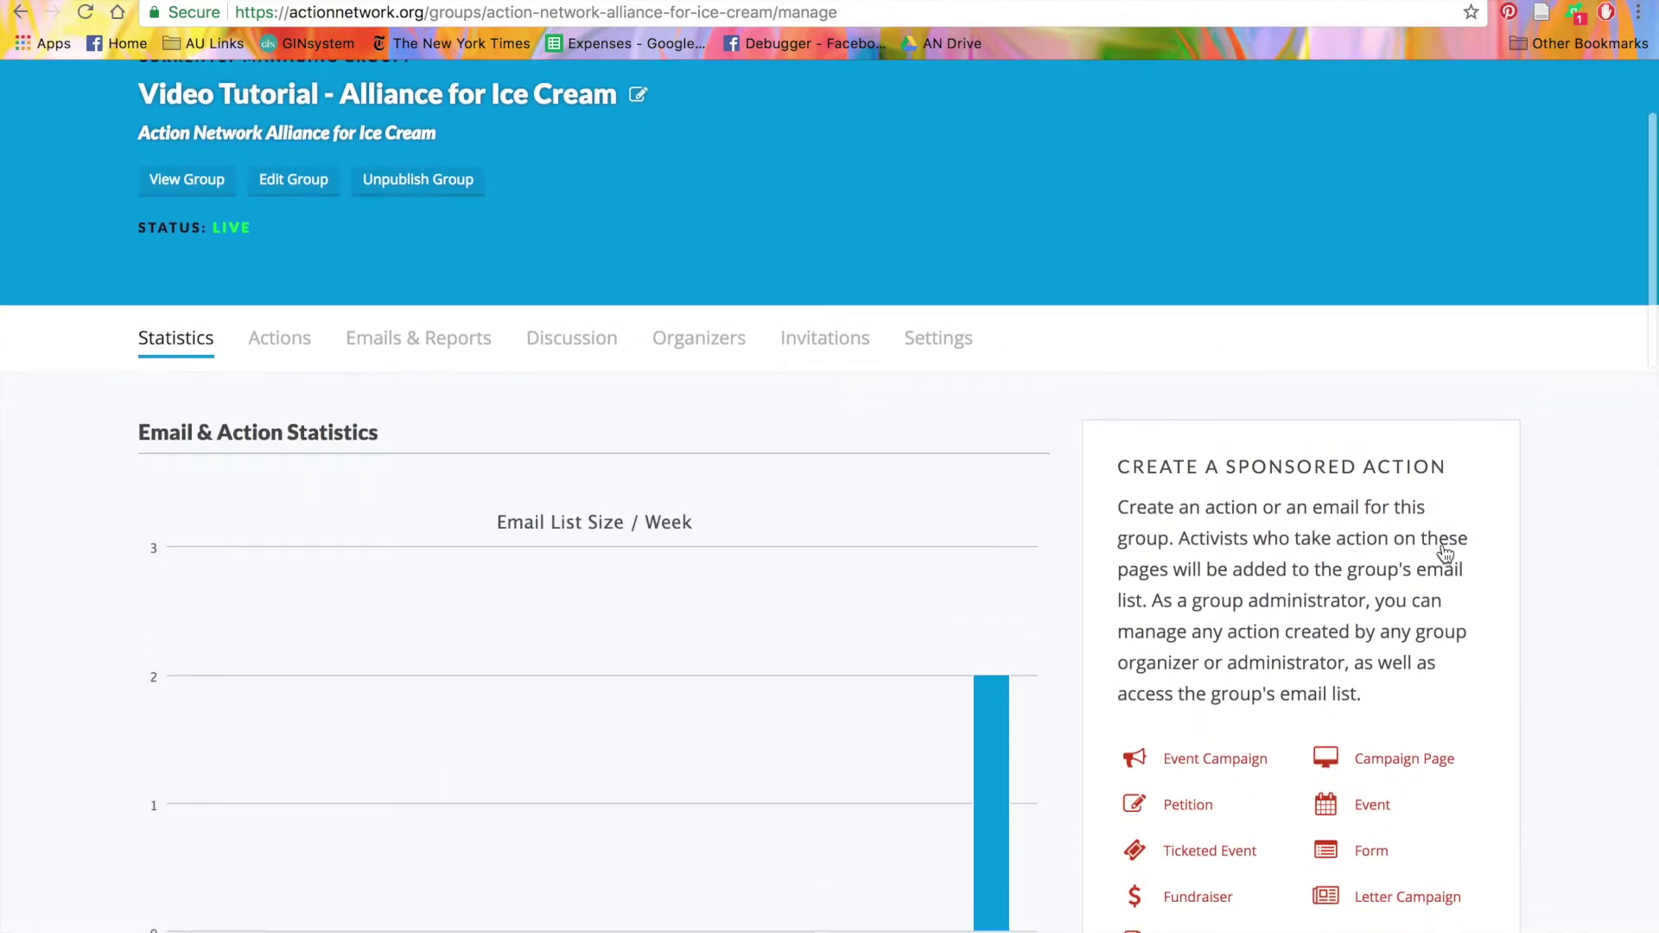
pyautogui.click(285, 343)
pyautogui.scroll(-3, 286, 343)
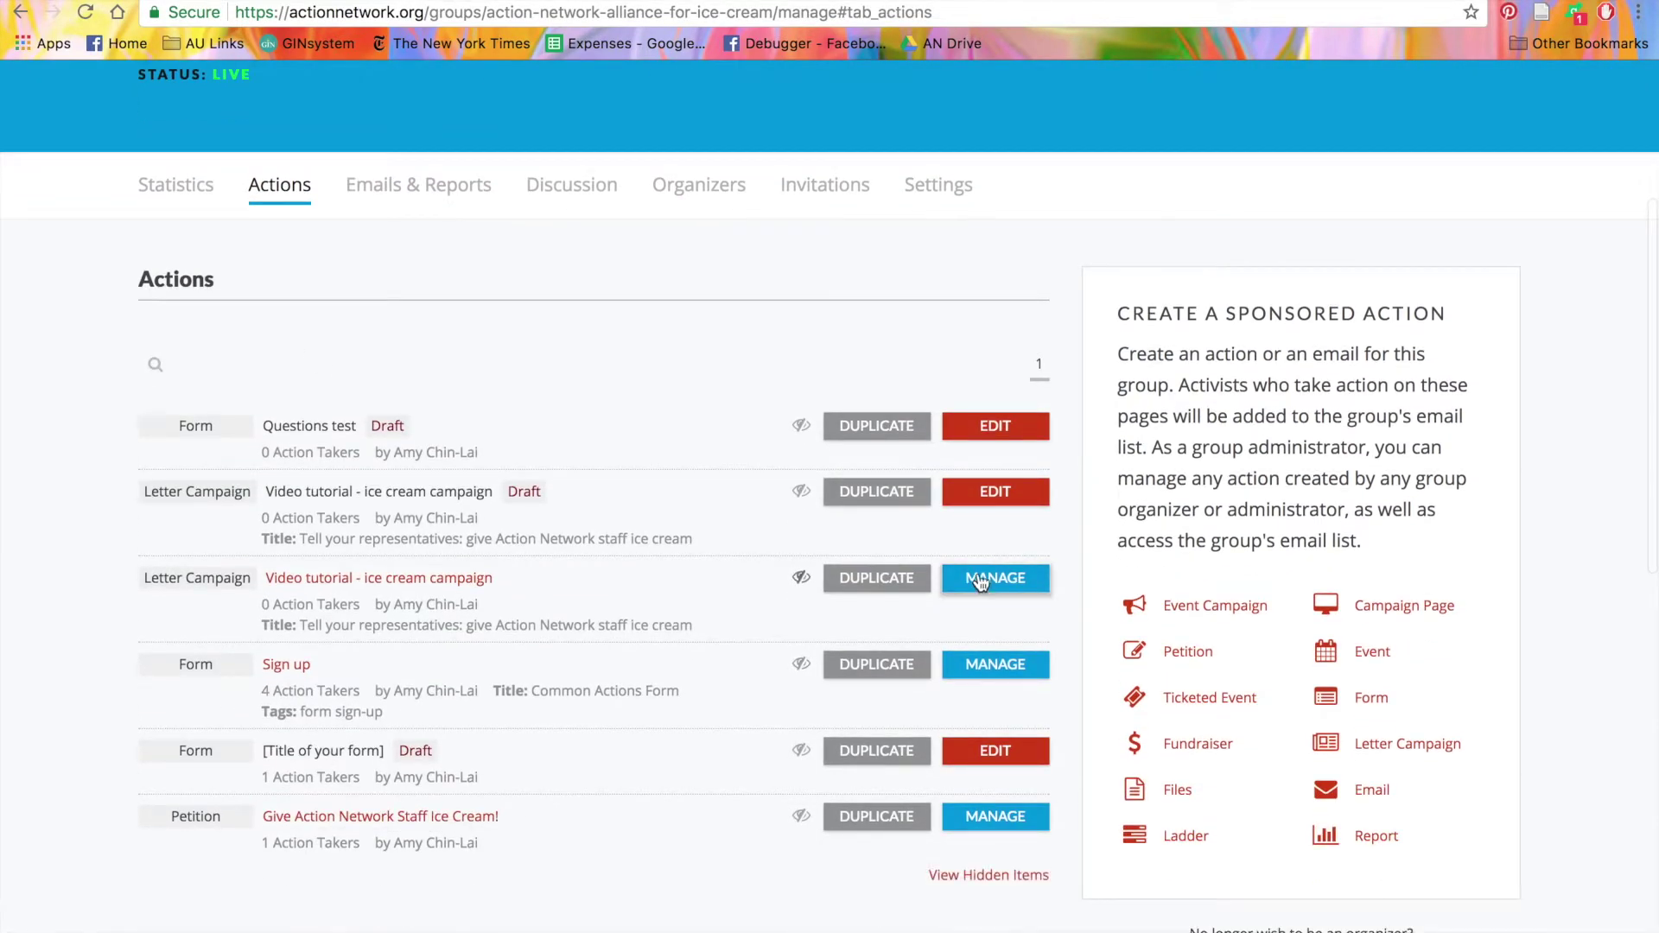
pyautogui.click(982, 583)
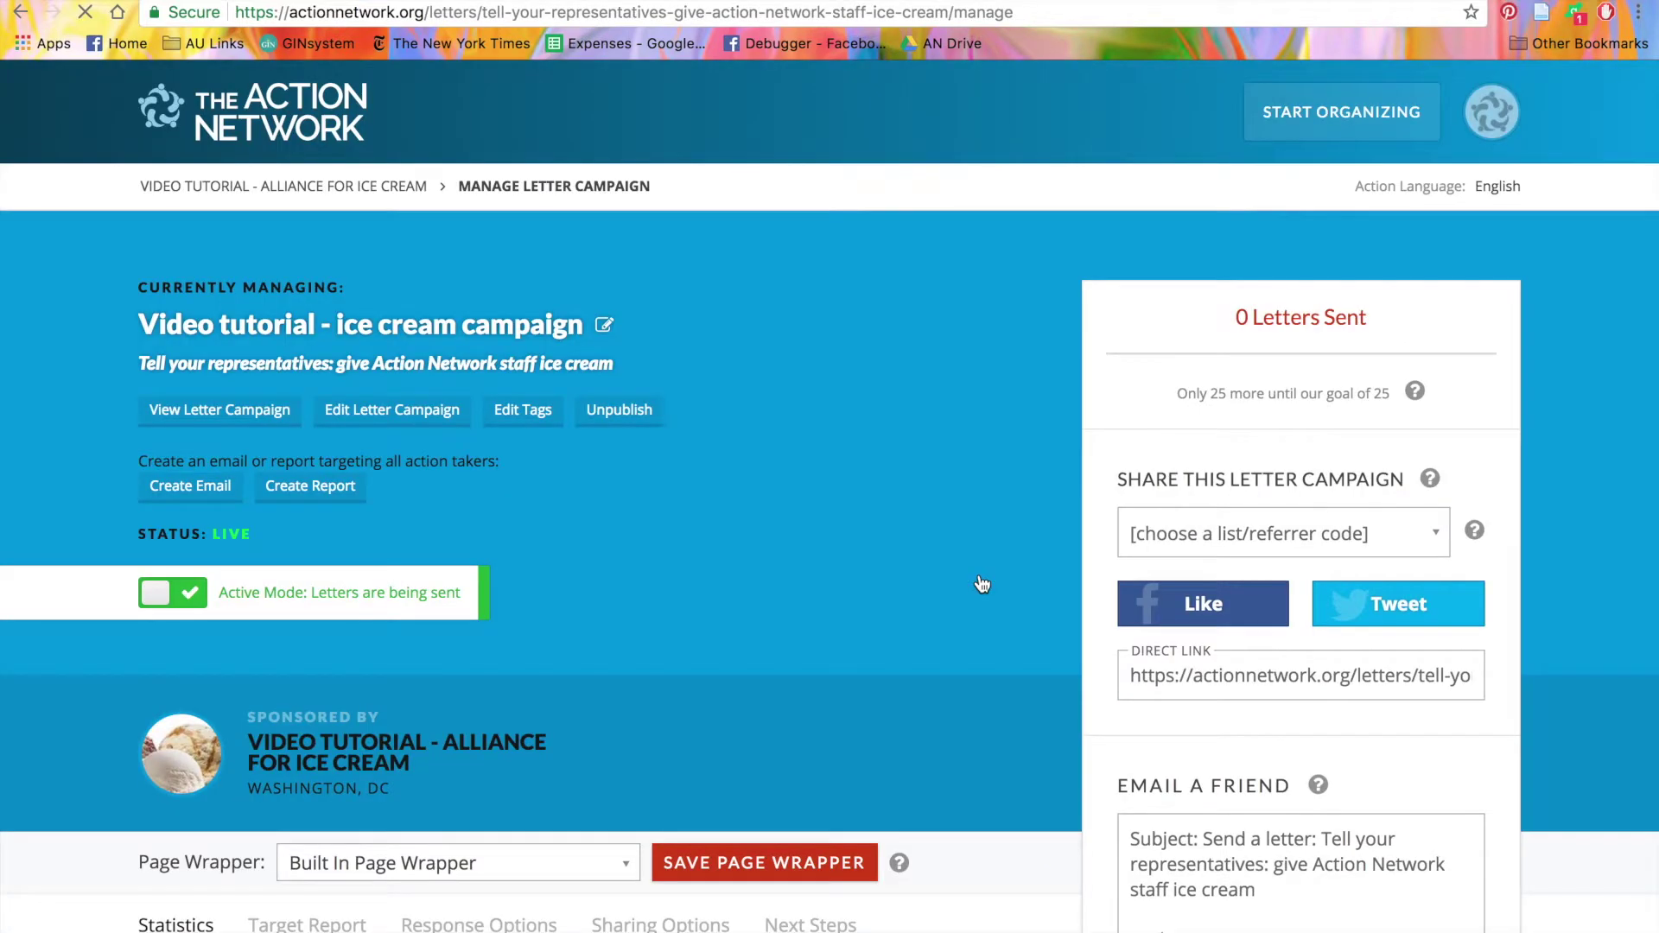
# Add the 'reporters' tag to the letter campaign's tags and save
pyautogui.click(525, 411)
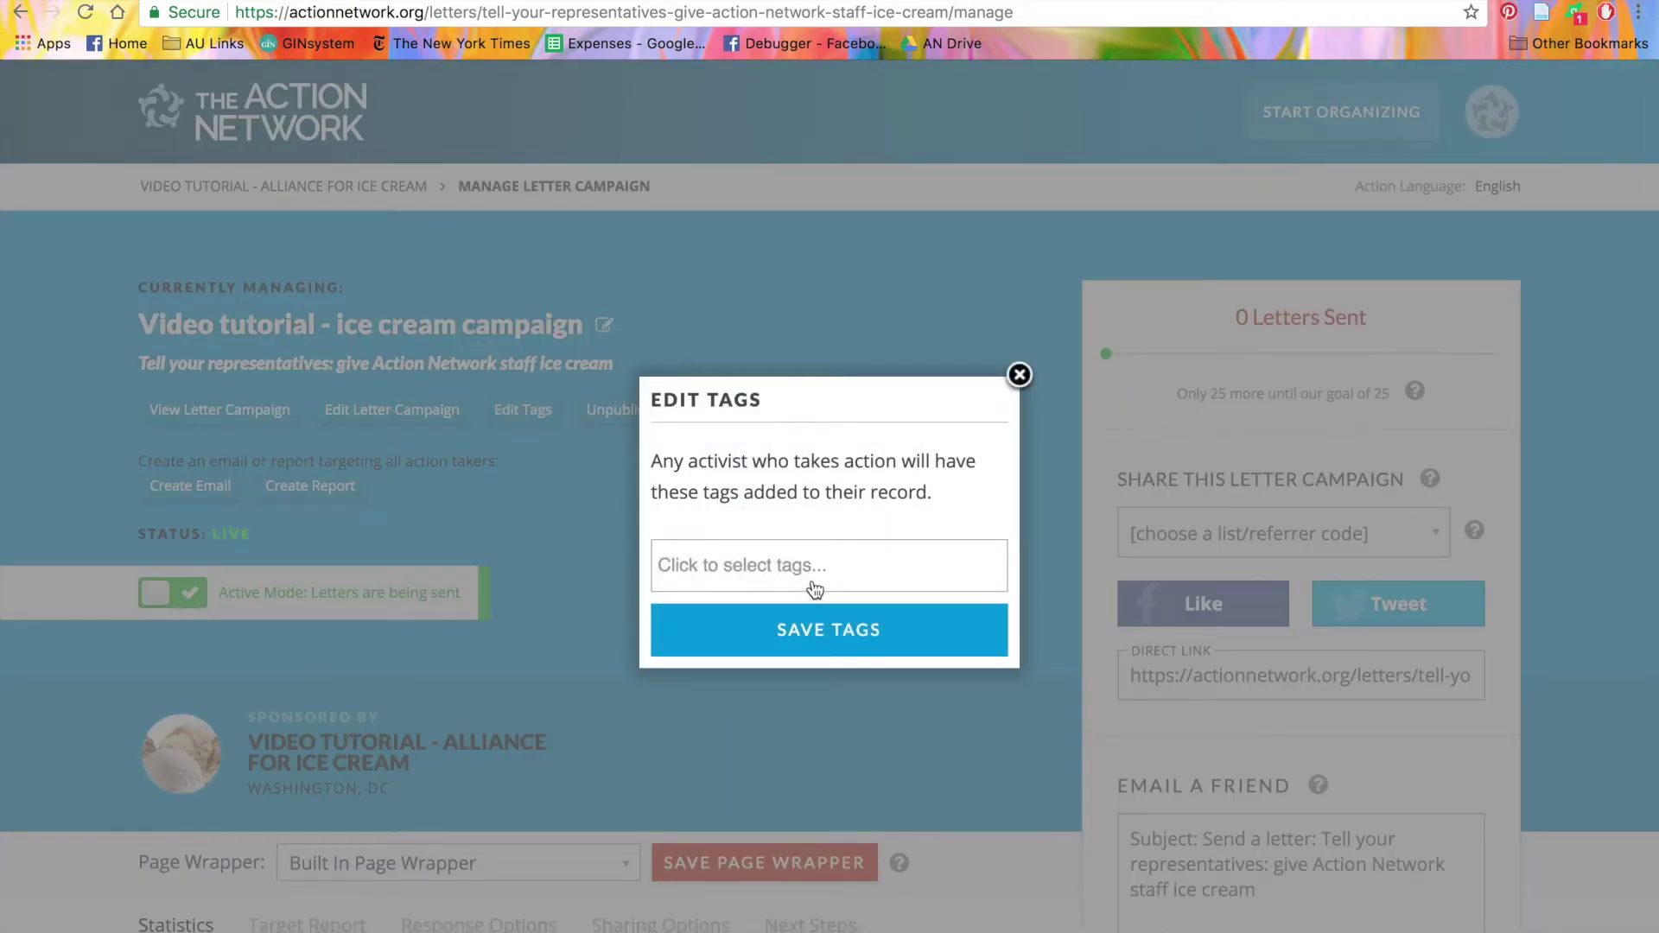
pyautogui.click(809, 576)
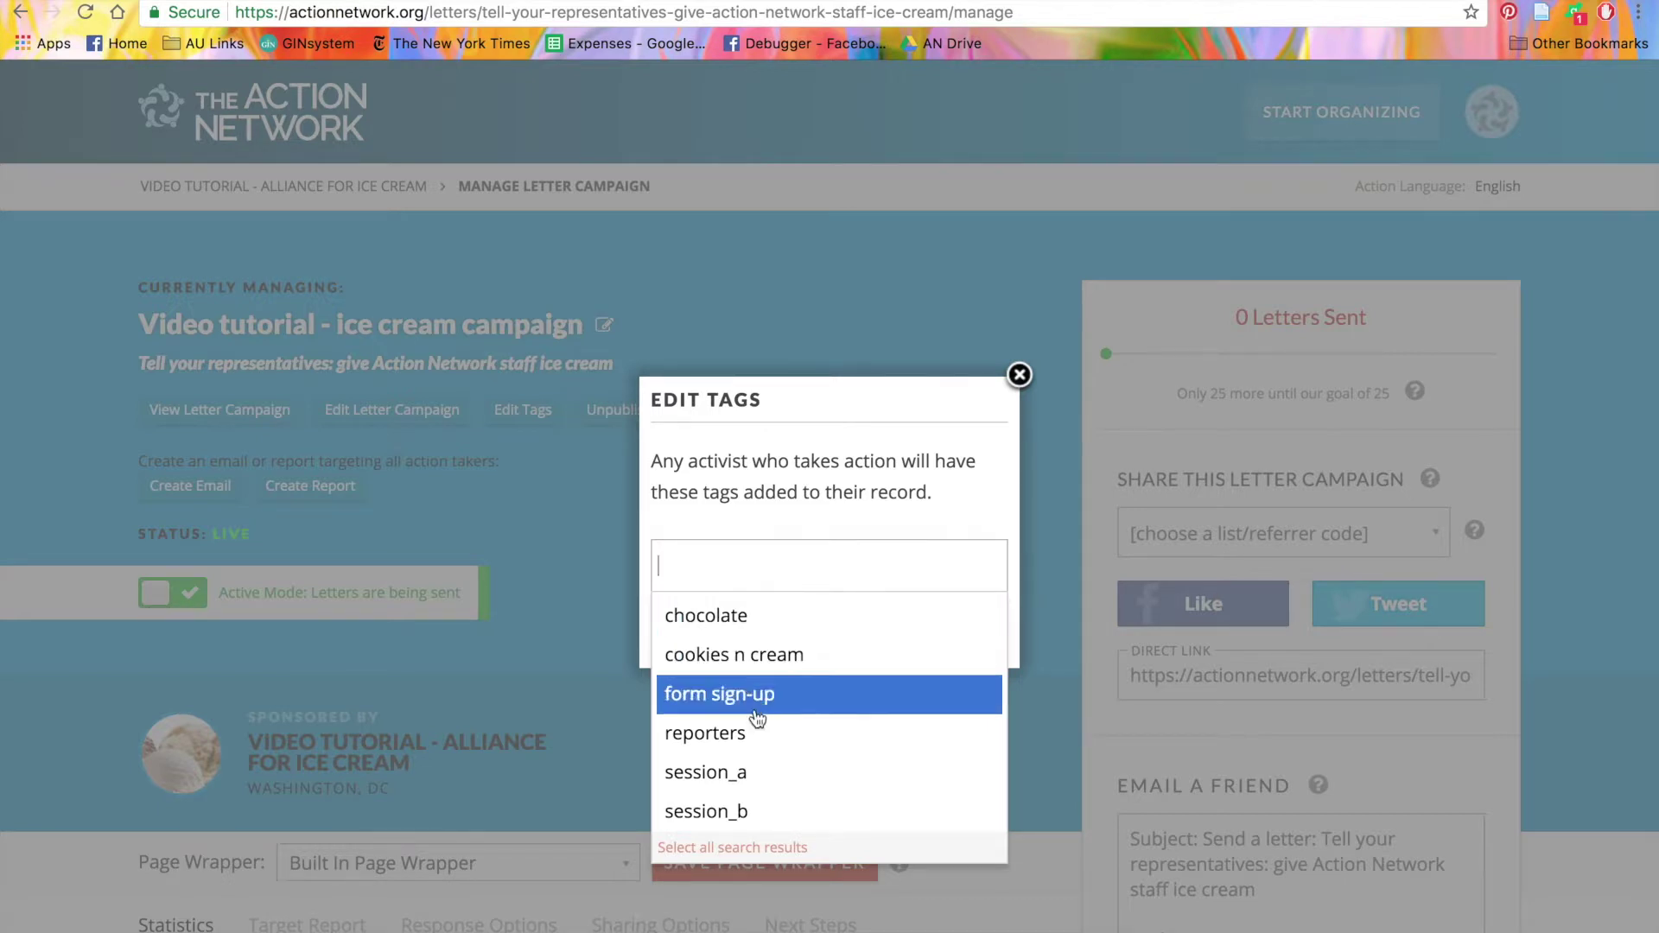
pyautogui.click(743, 734)
pyautogui.click(921, 679)
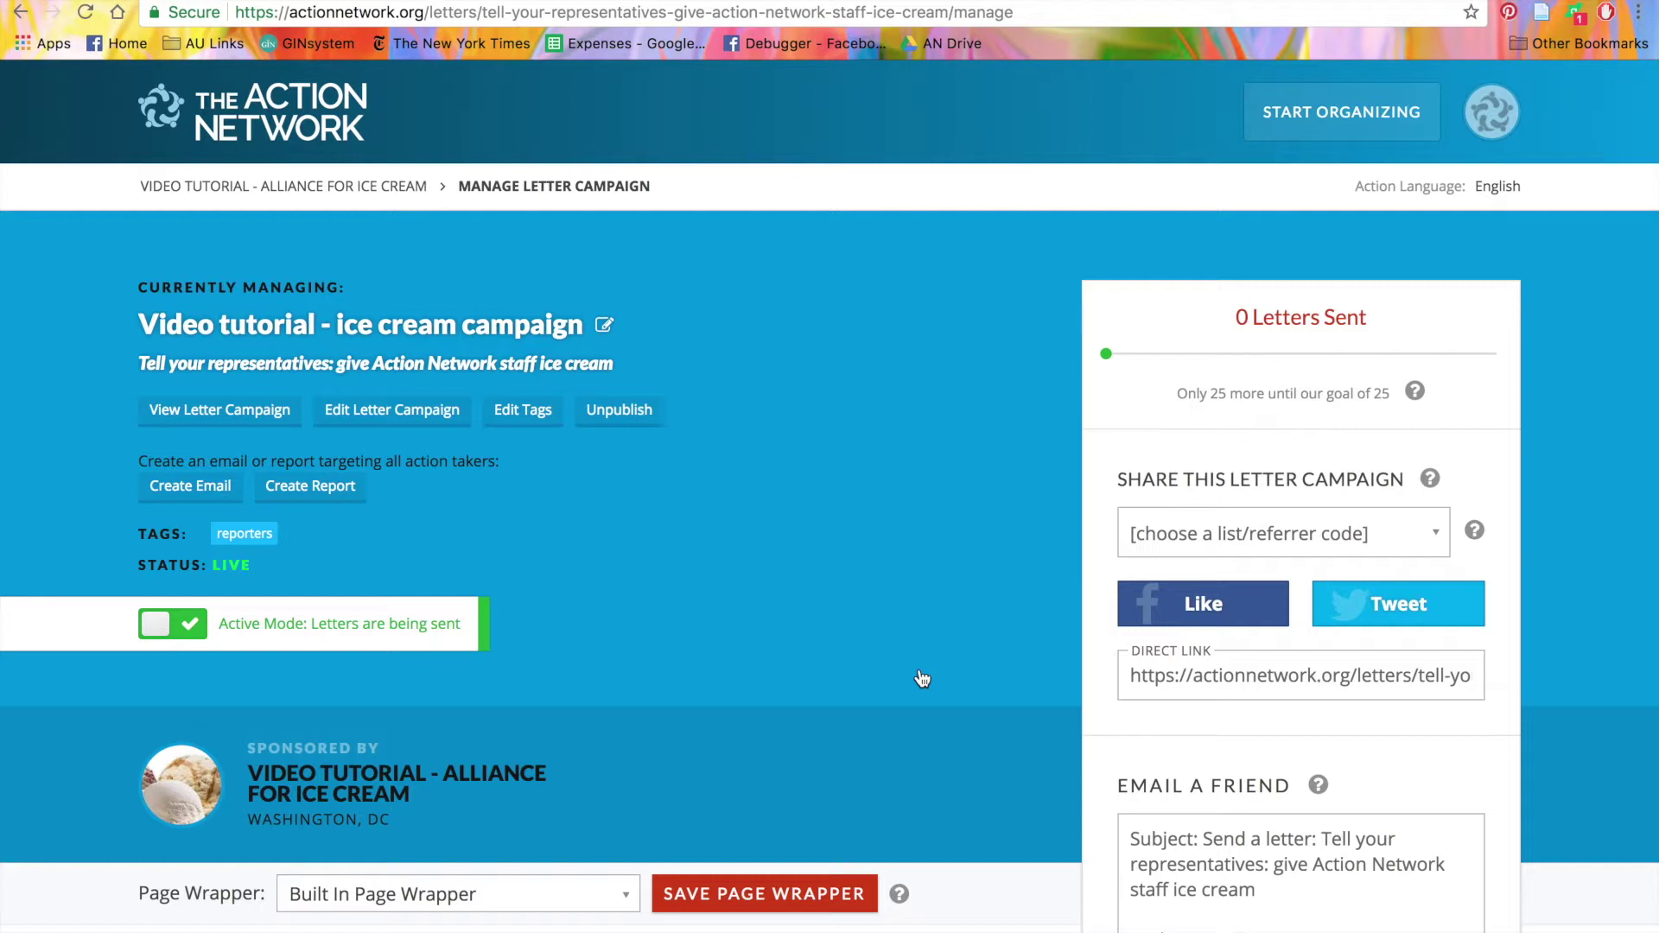
# Go to Uploads and select the 'Video Tutorial - Alliance for Ice Cream' list
pyautogui.click(1514, 95)
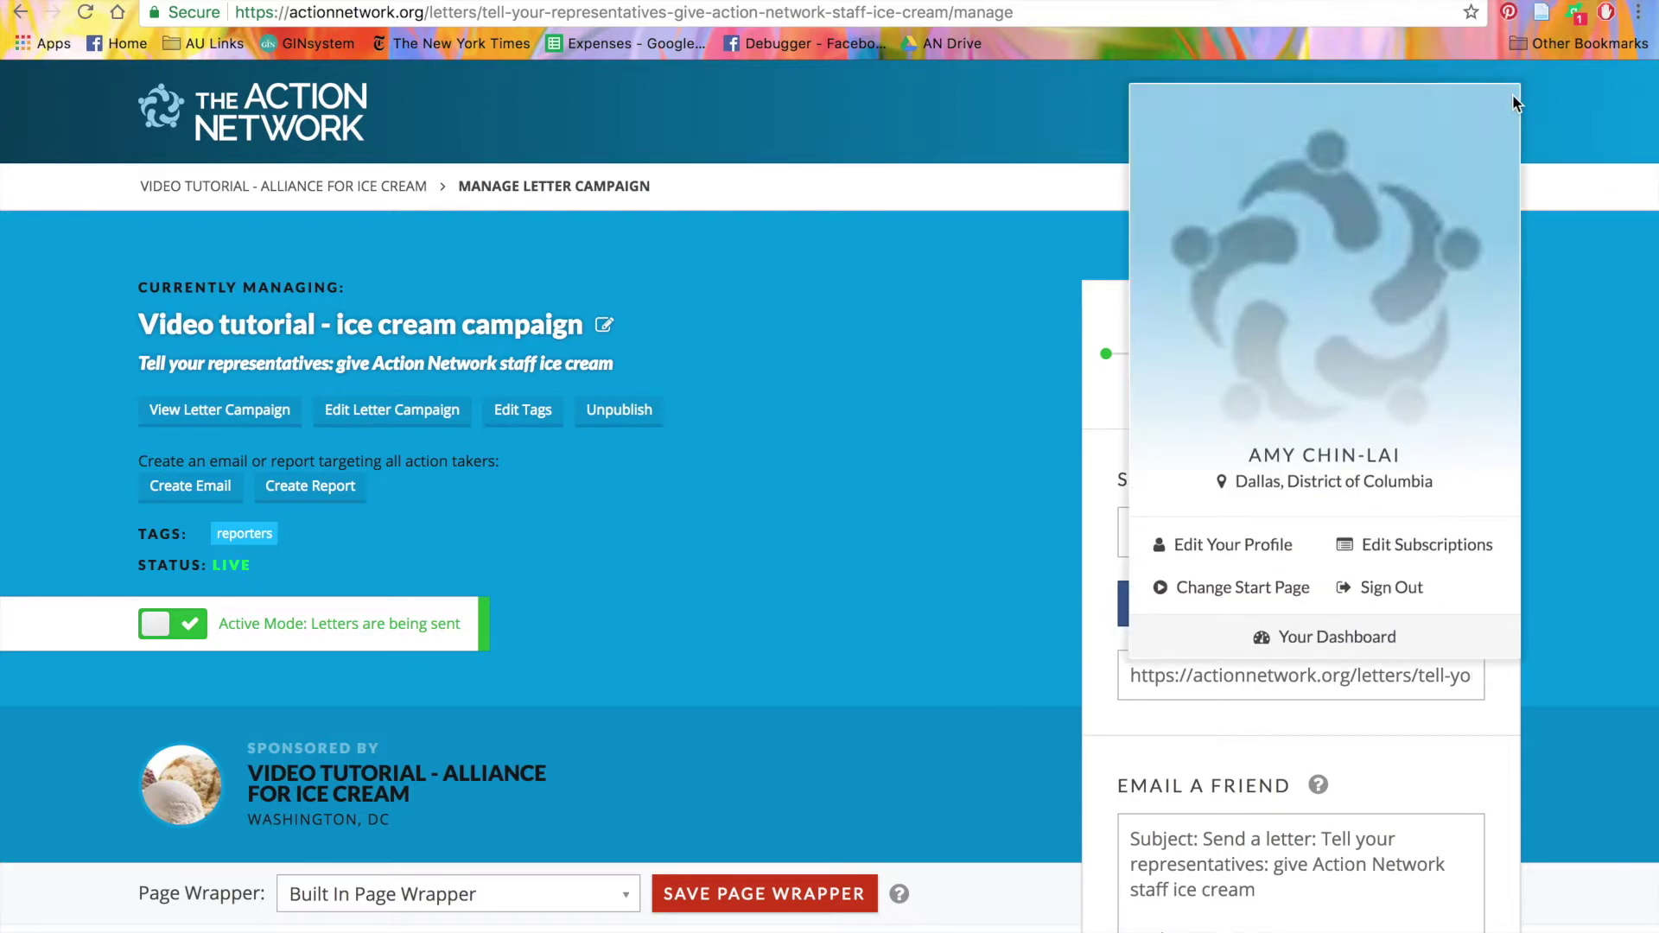
pyautogui.click(1343, 112)
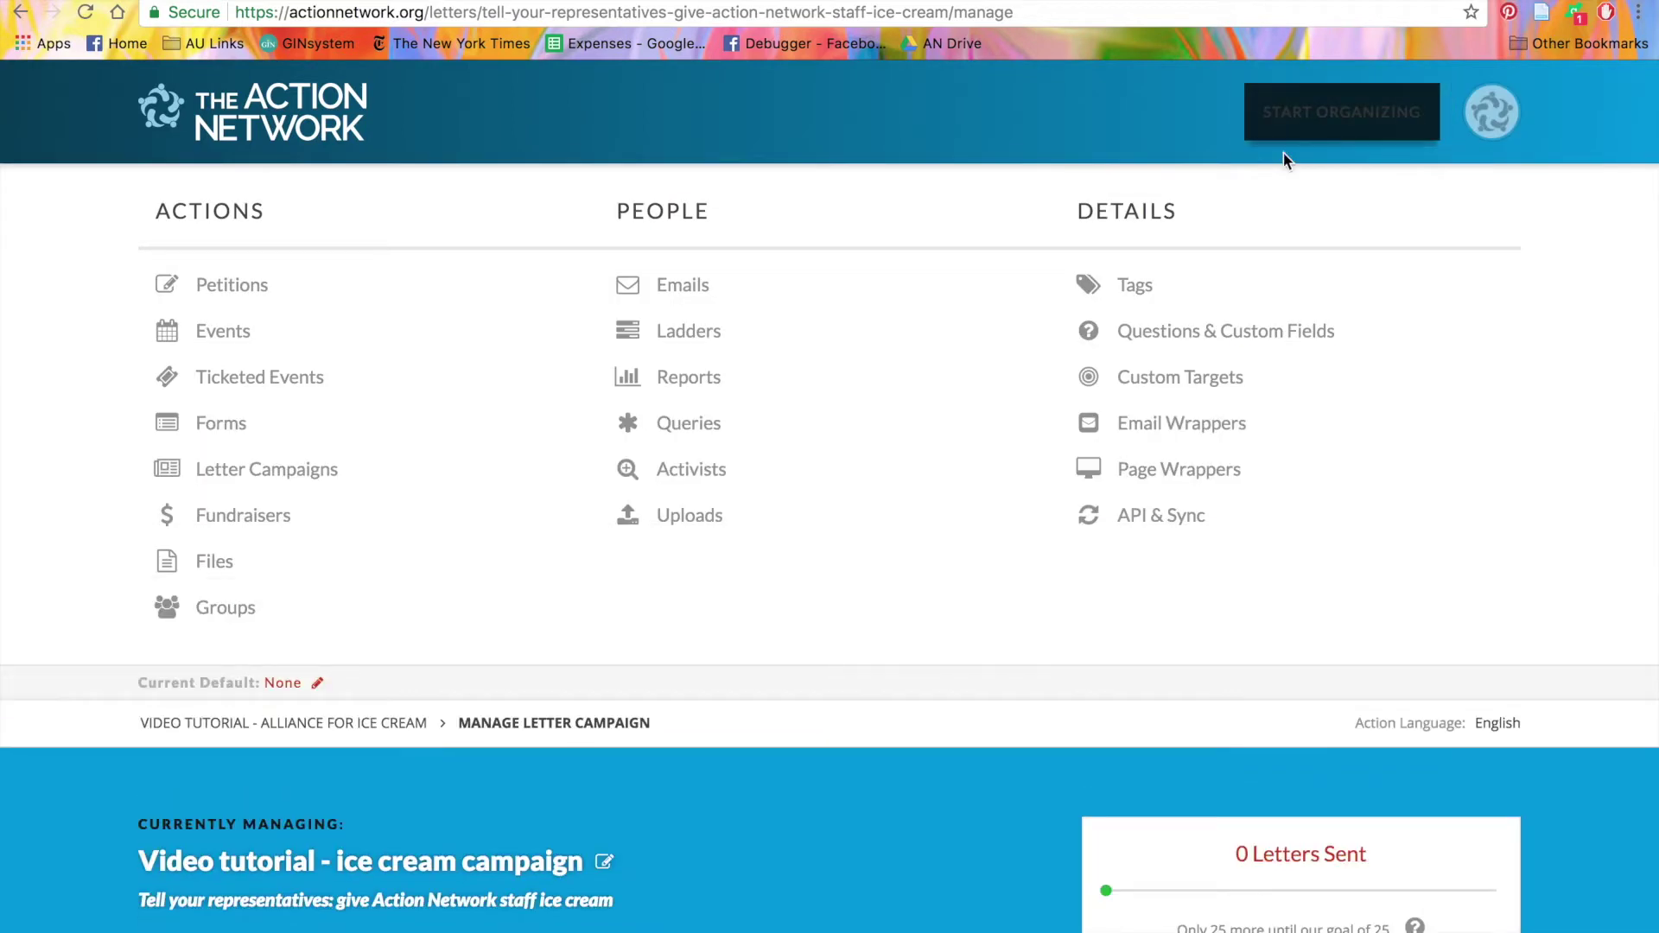
pyautogui.click(689, 516)
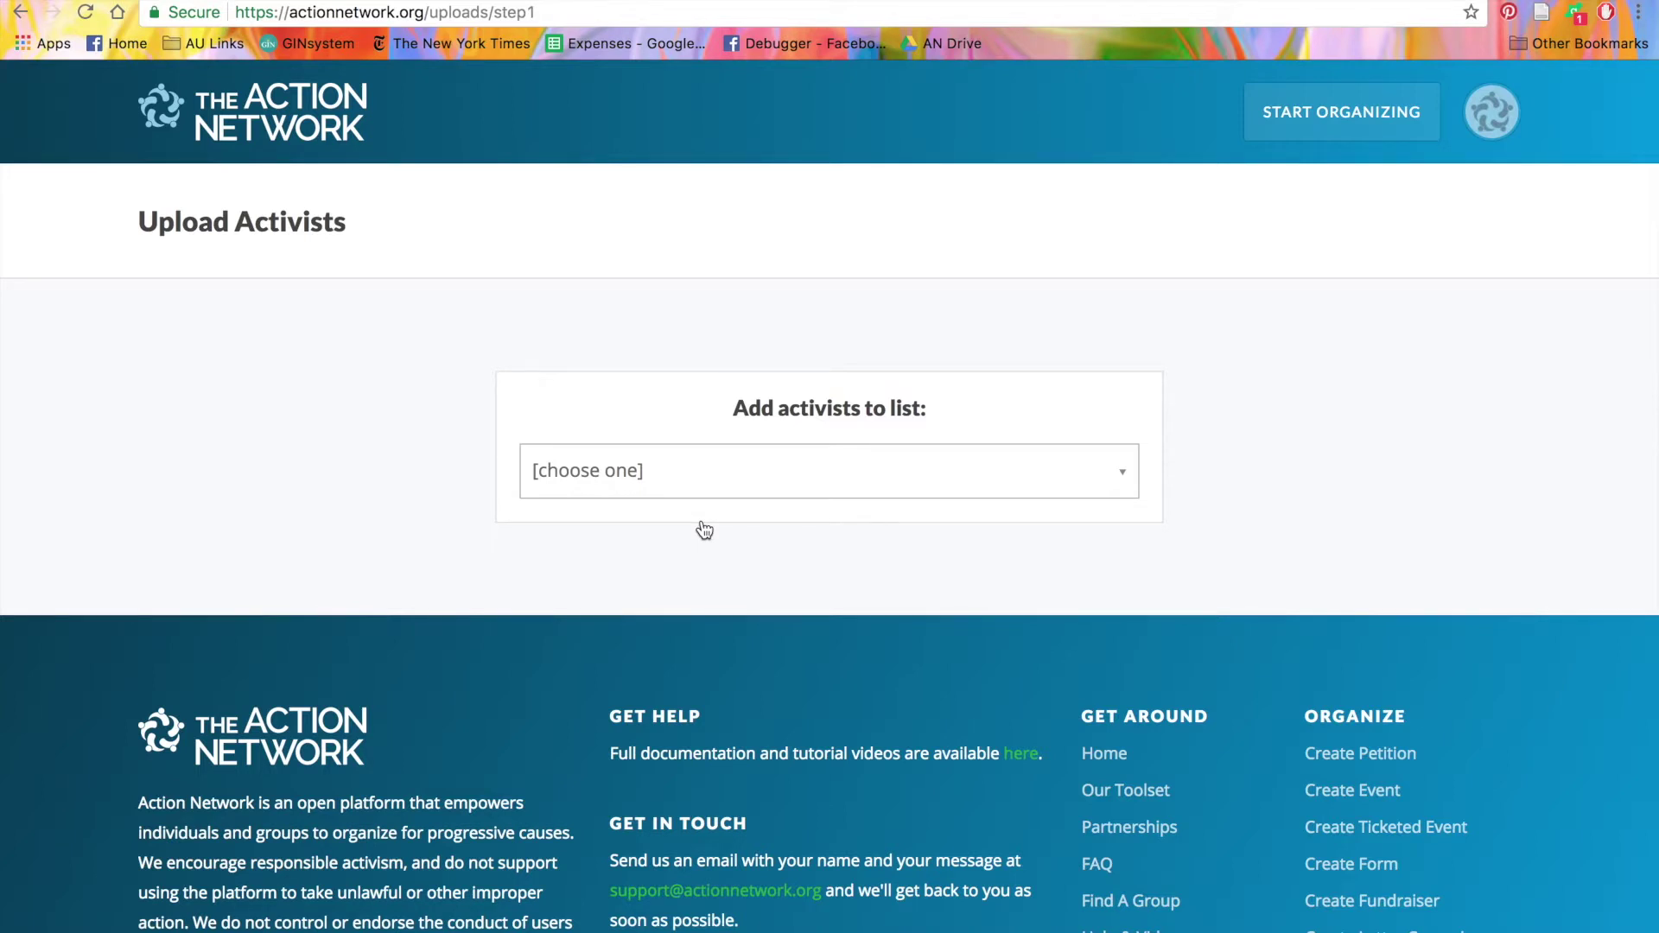
pyautogui.click(716, 470)
pyautogui.scroll(-2, 703, 648)
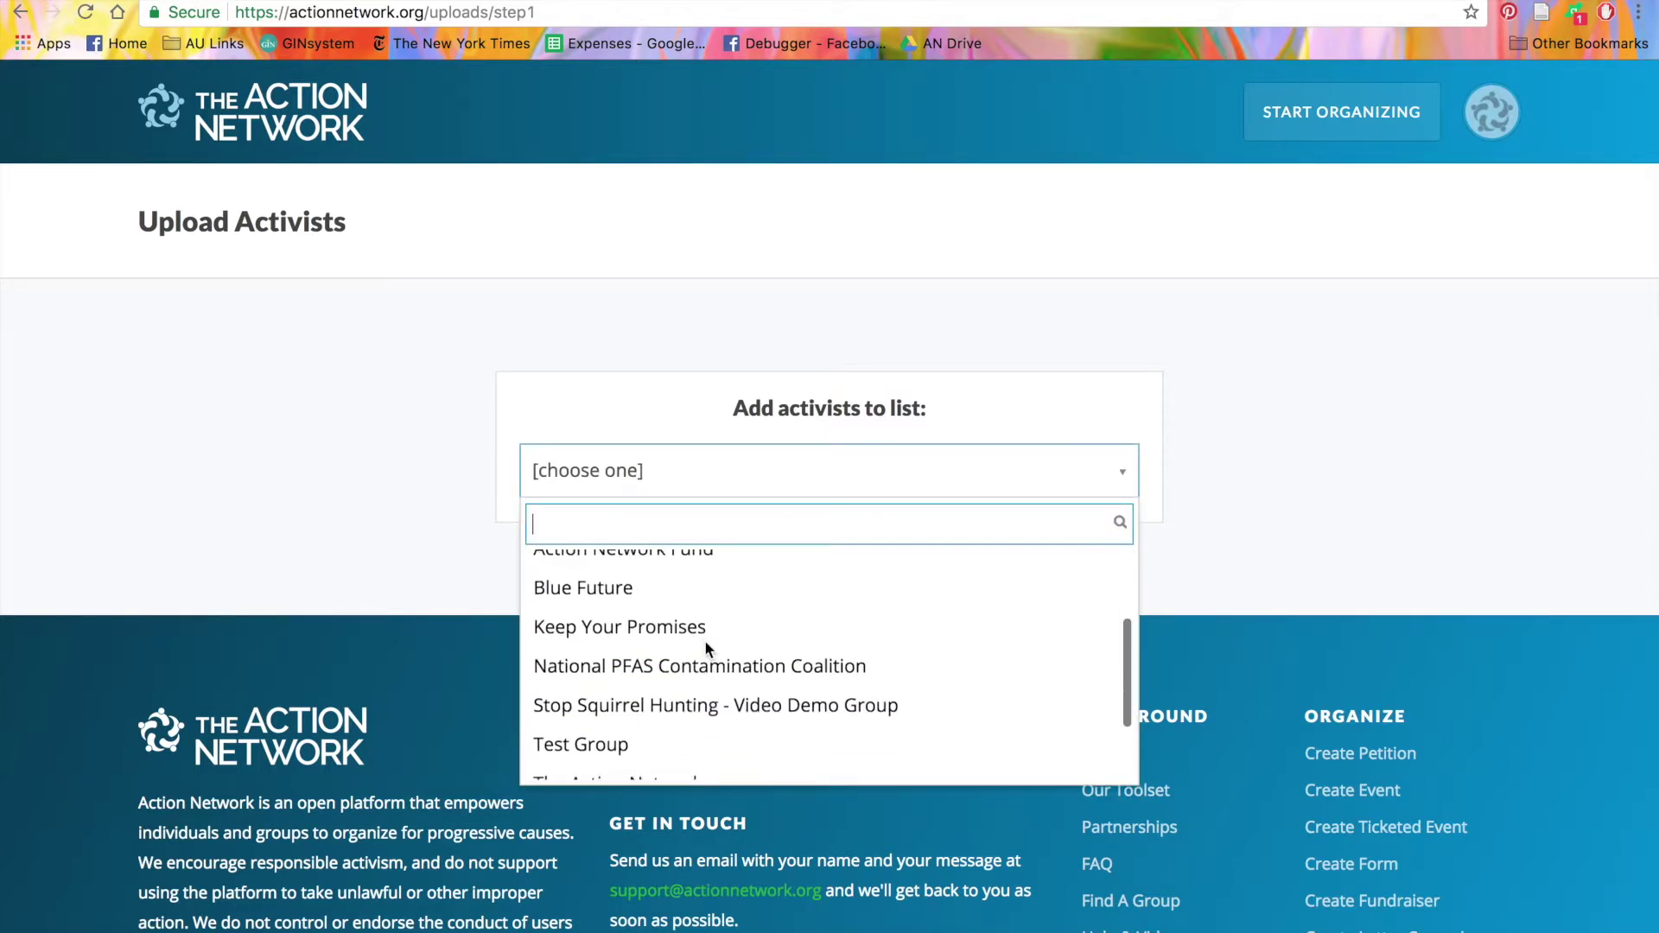
pyautogui.scroll(-2, 705, 644)
pyautogui.click(750, 743)
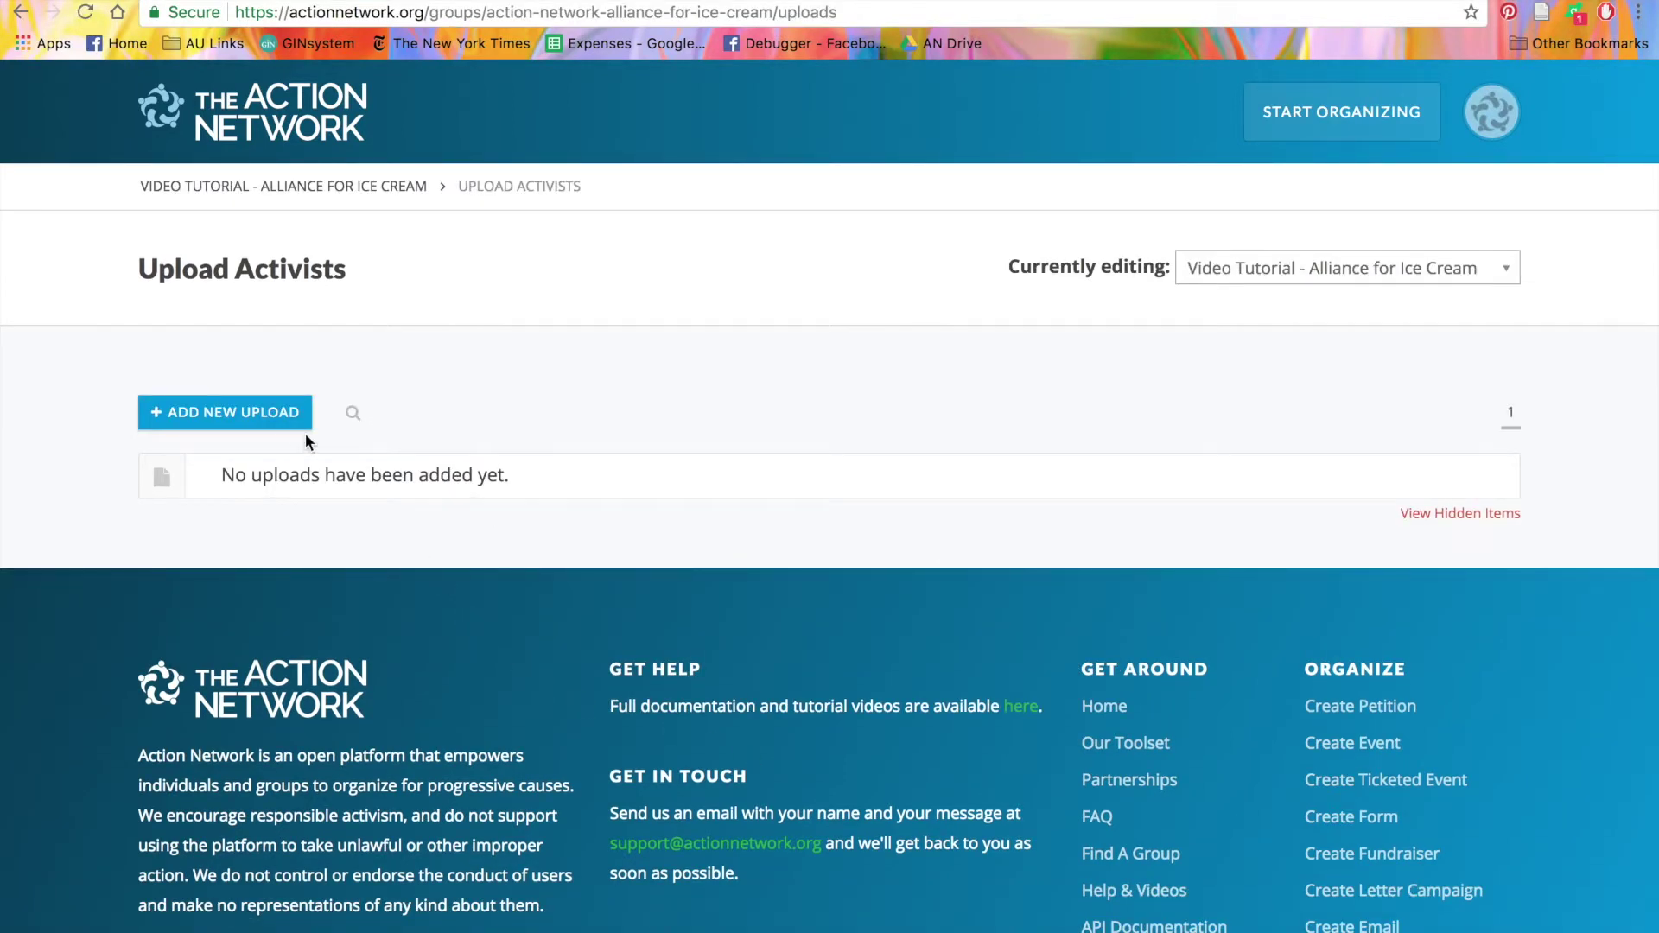
pyautogui.click(275, 415)
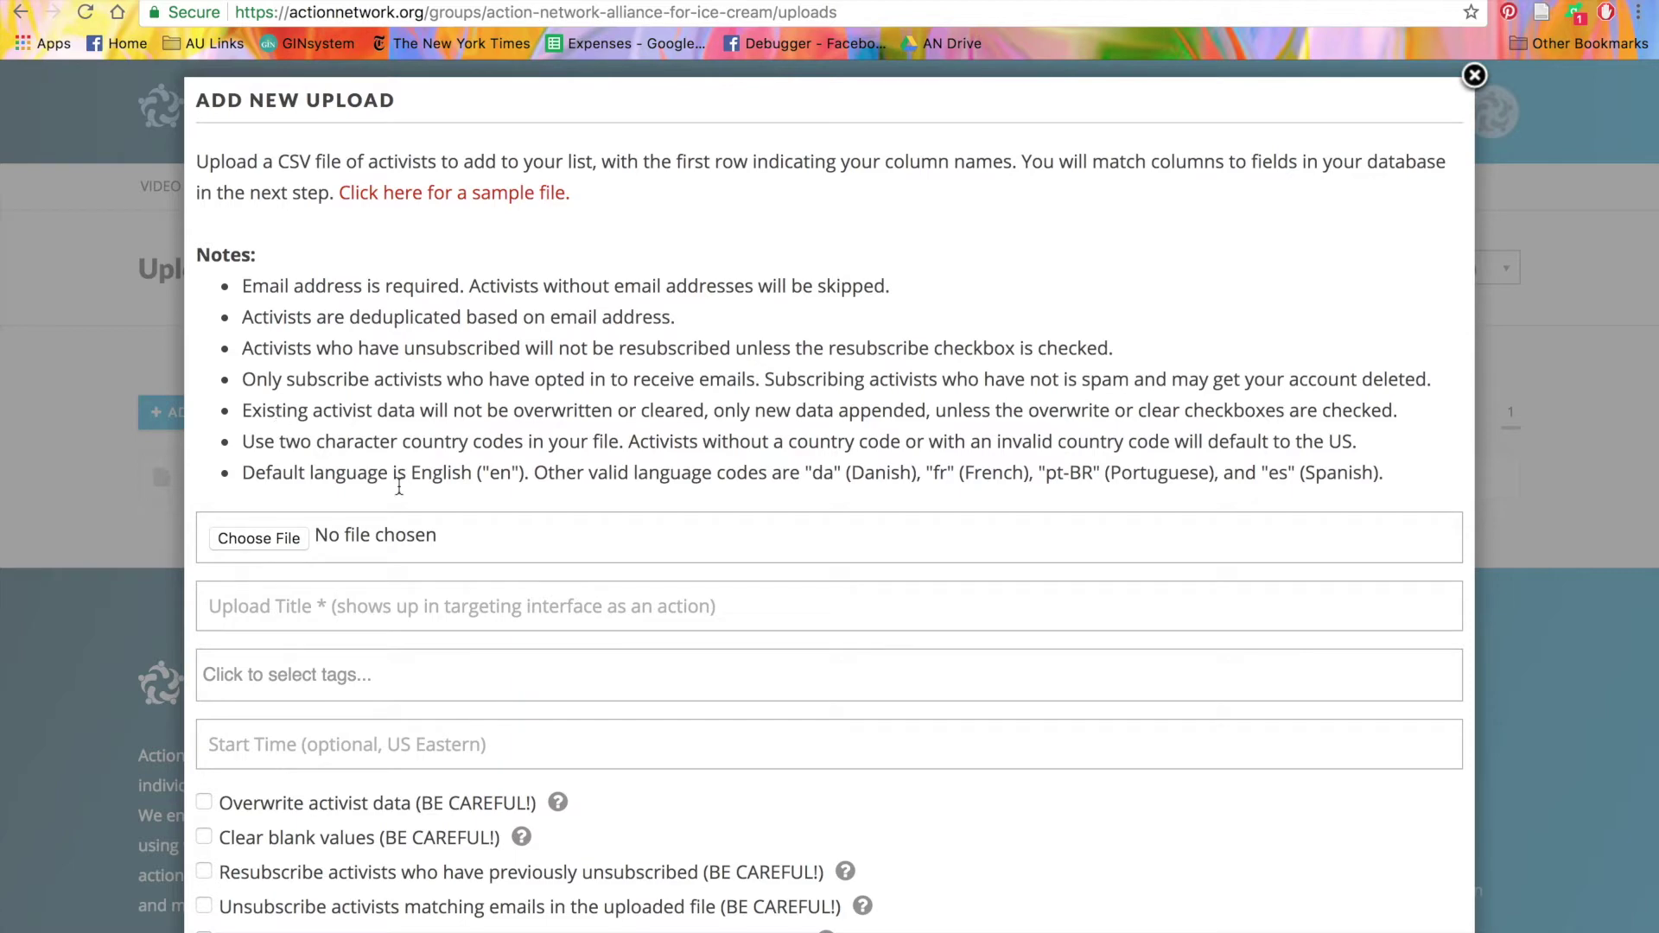
pyautogui.scroll(-3, 413, 490)
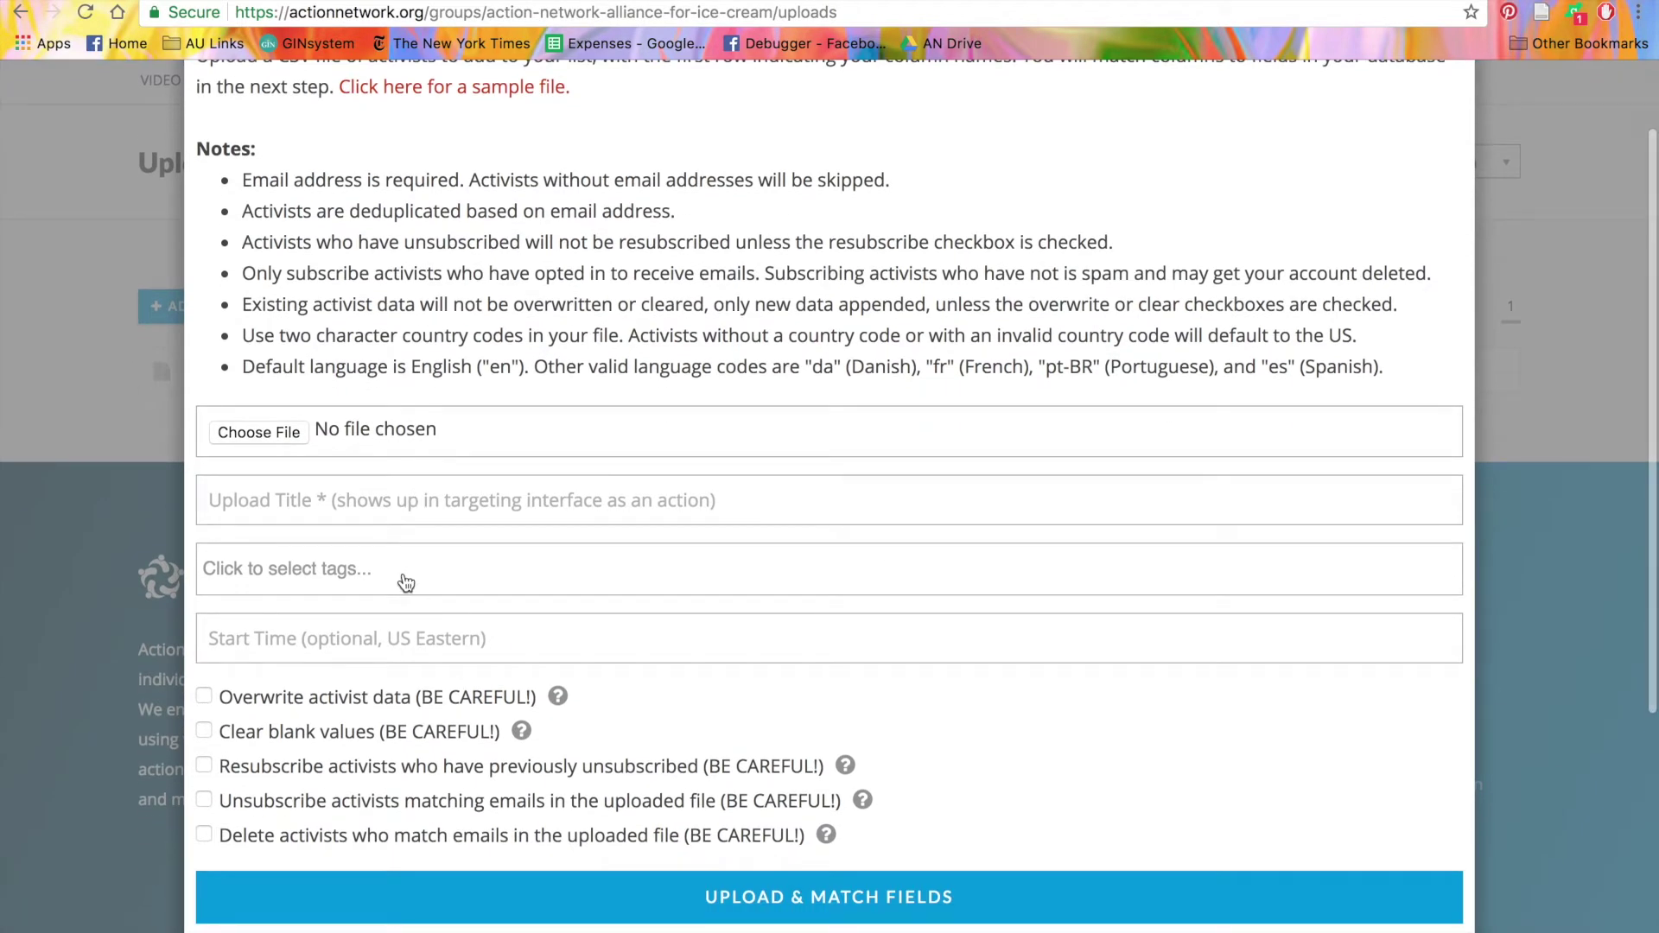
pyautogui.click(406, 583)
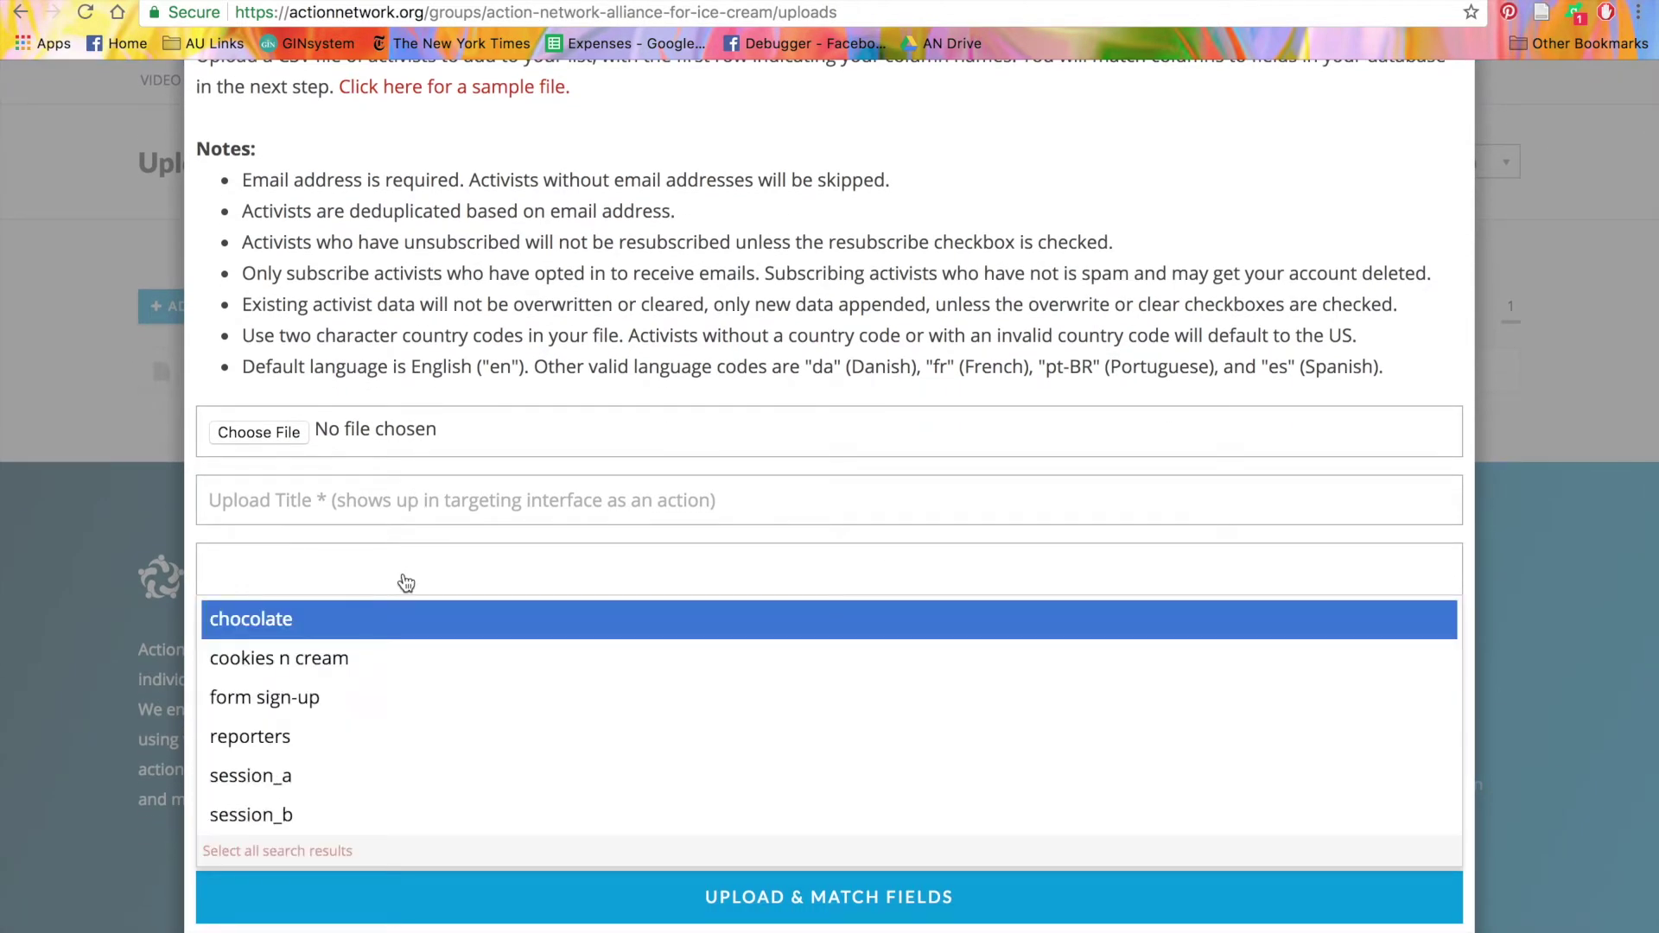
pyautogui.scroll(-5, 391, 665)
pyautogui.scroll(3, 391, 674)
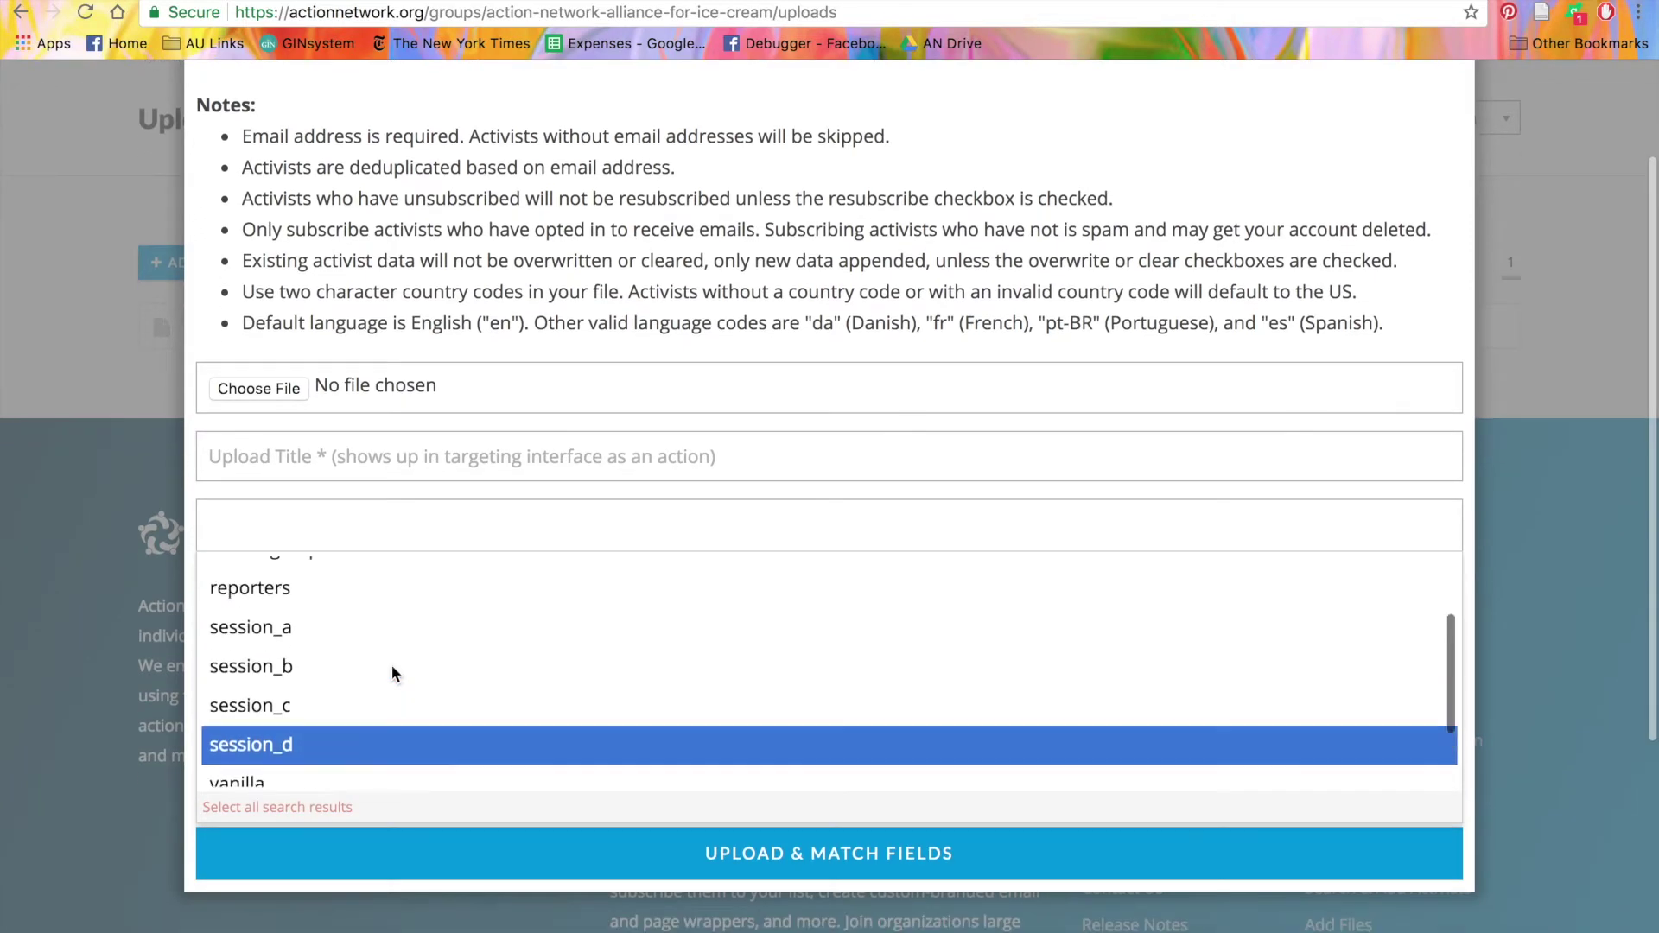
pyautogui.click(309, 630)
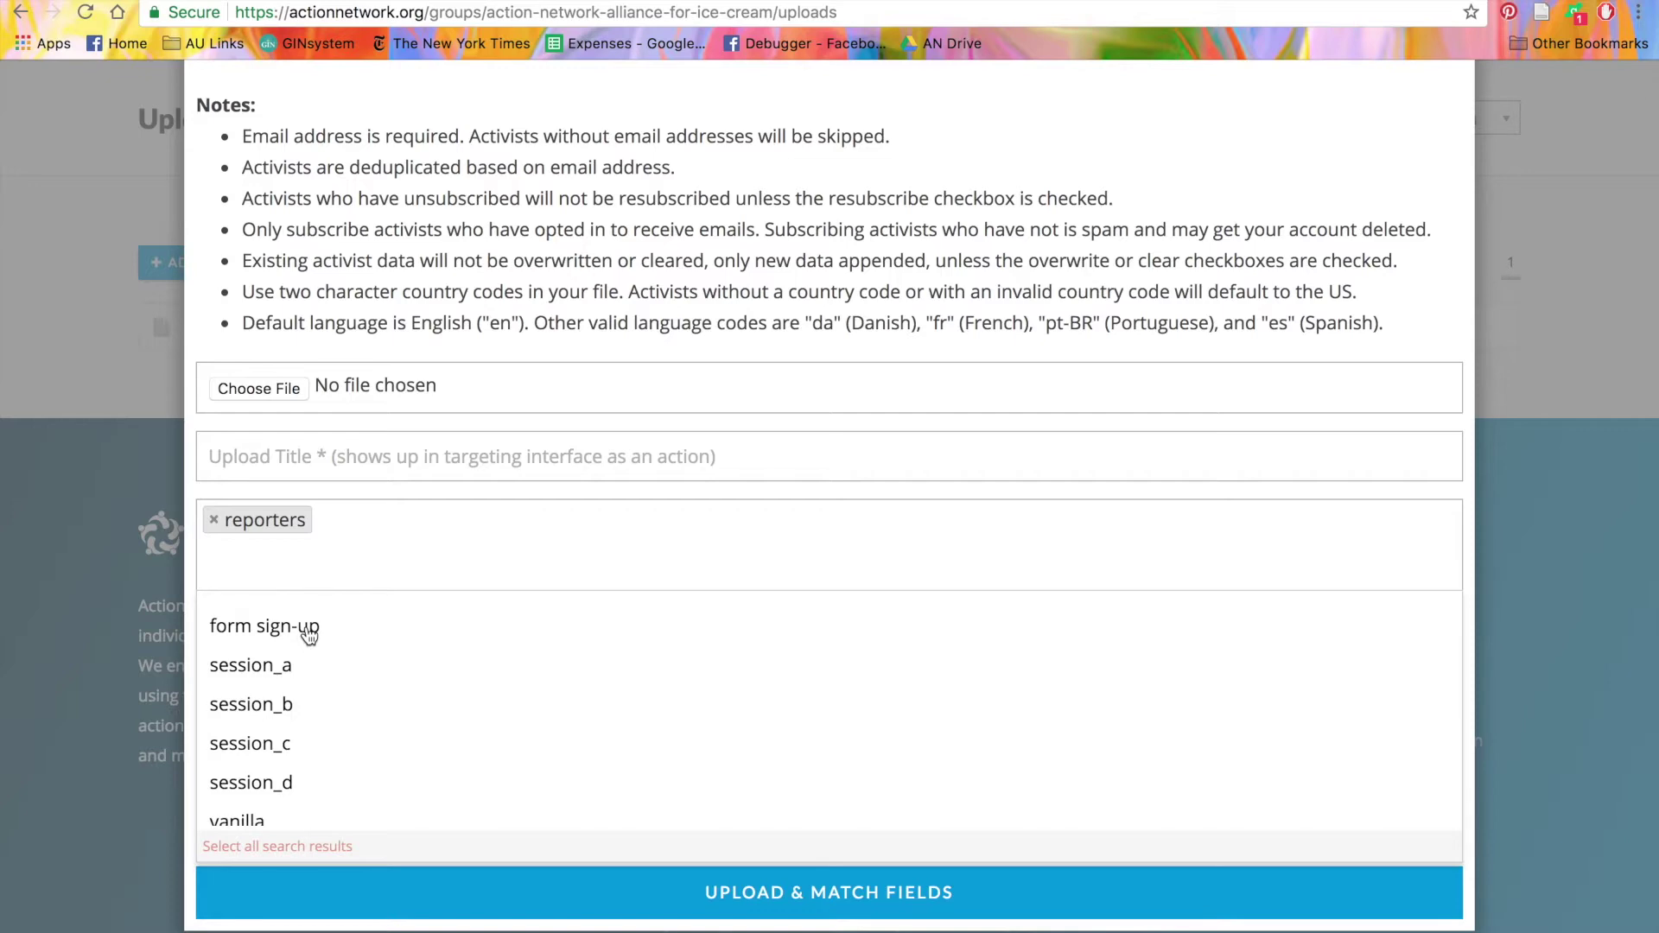
pyautogui.scroll(2, 308, 636)
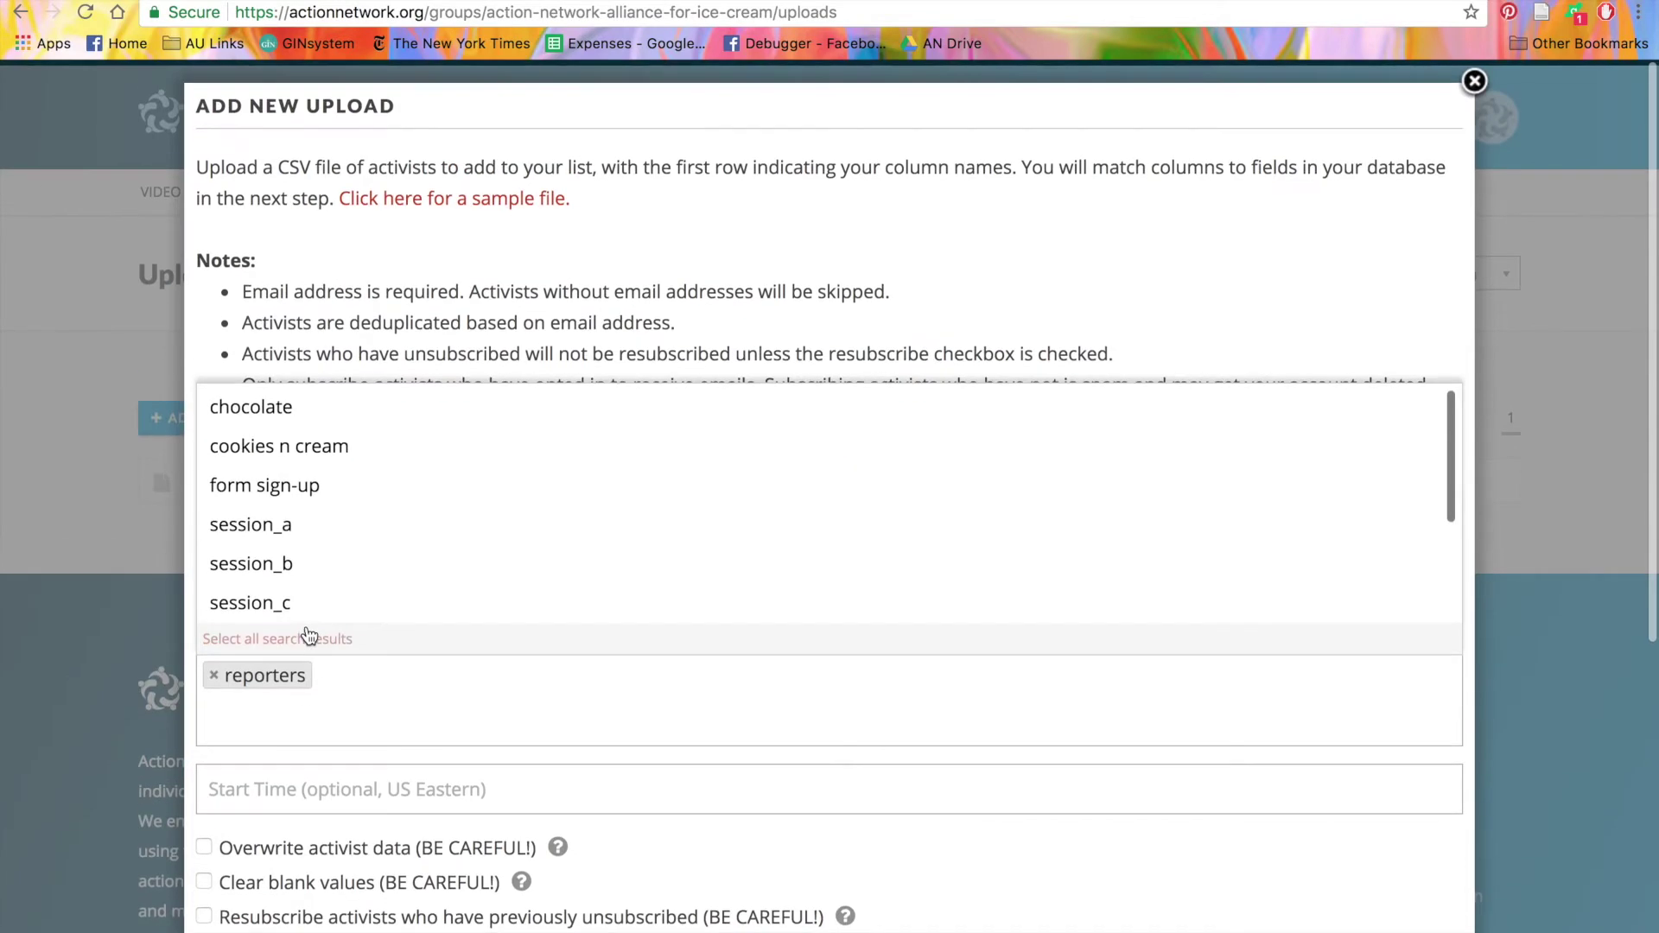
pyautogui.click(1475, 77)
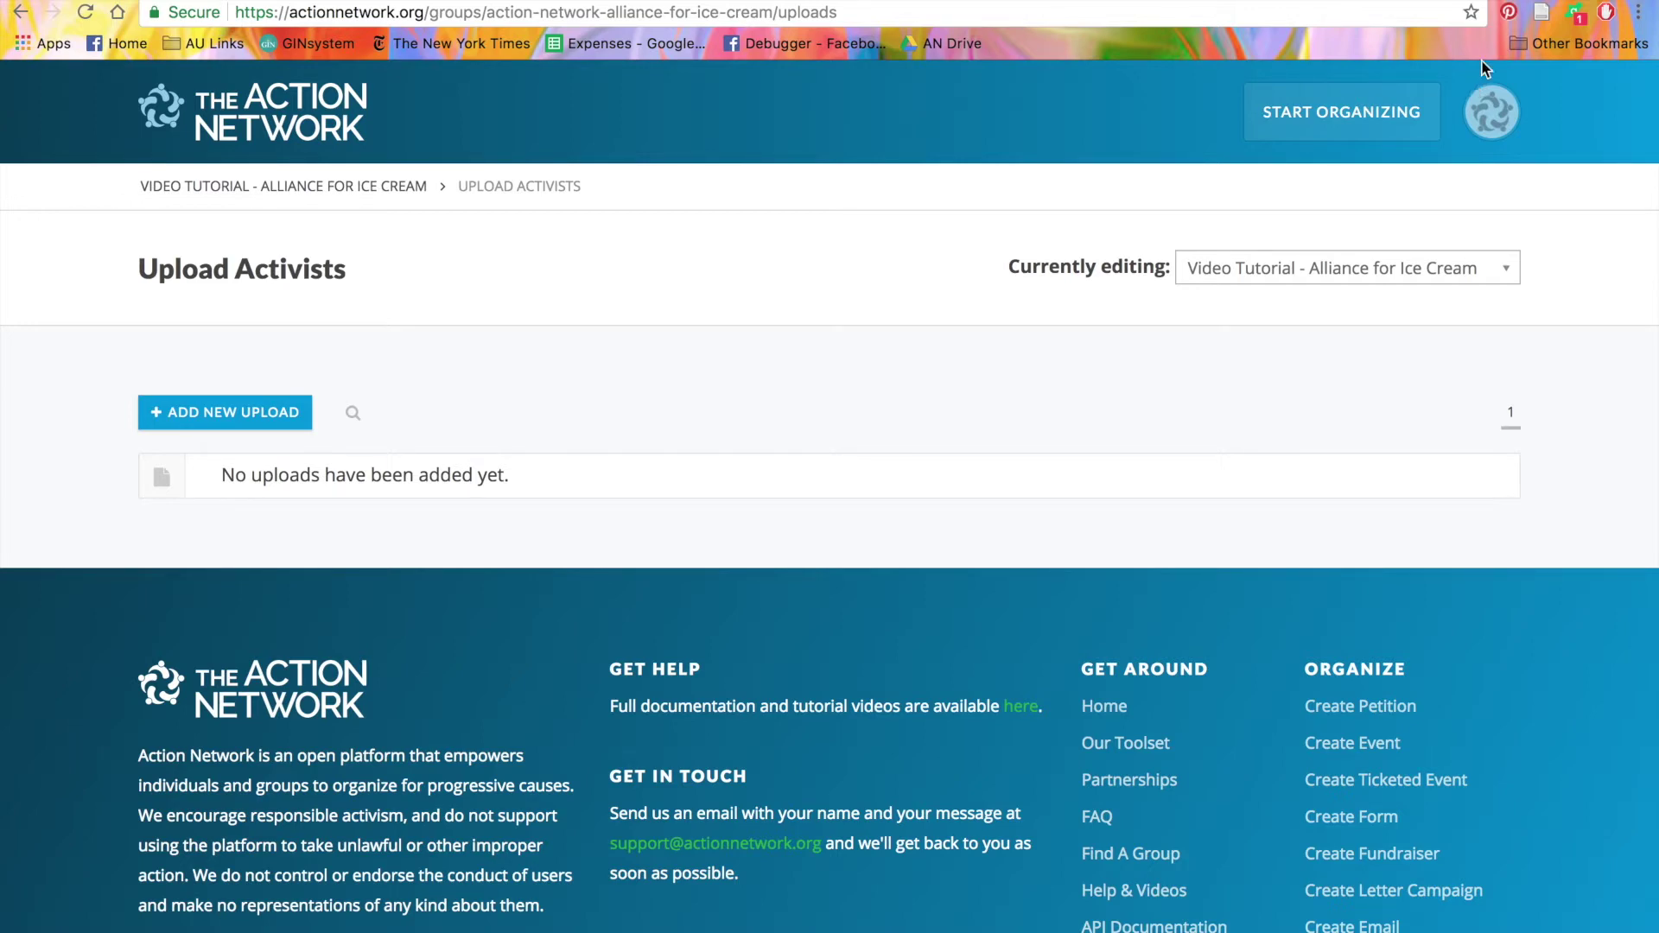
# Go to Activists search and select the 'Video Tutorial - Alliance for Ice Cream' list
pyautogui.click(1386, 92)
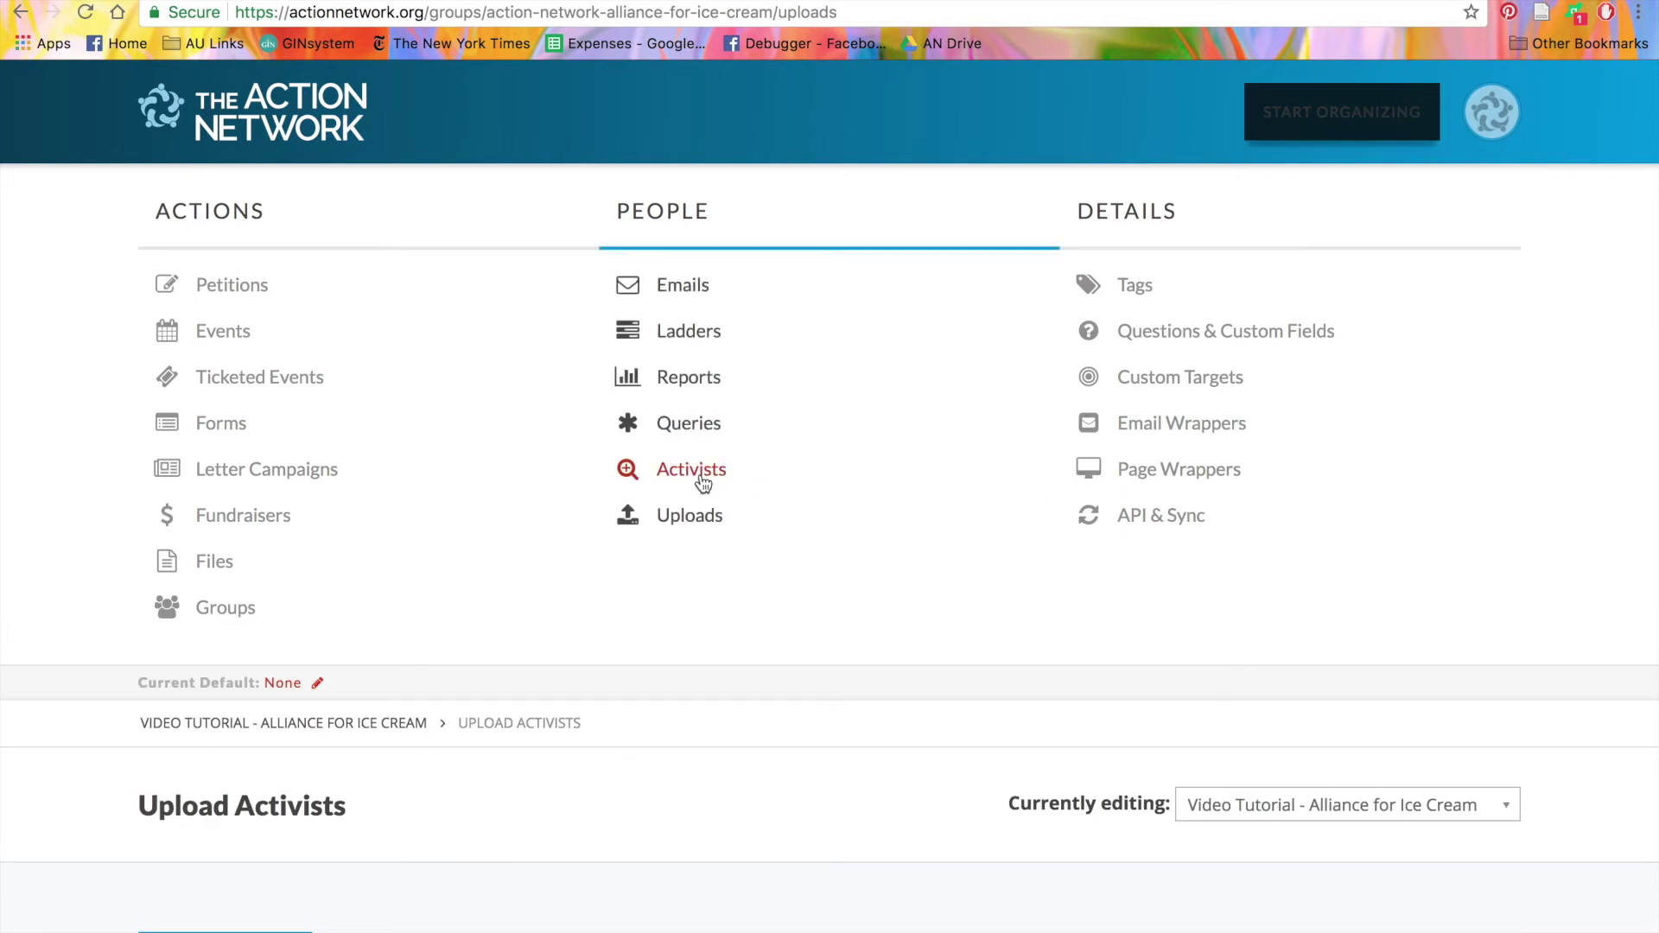
pyautogui.click(701, 472)
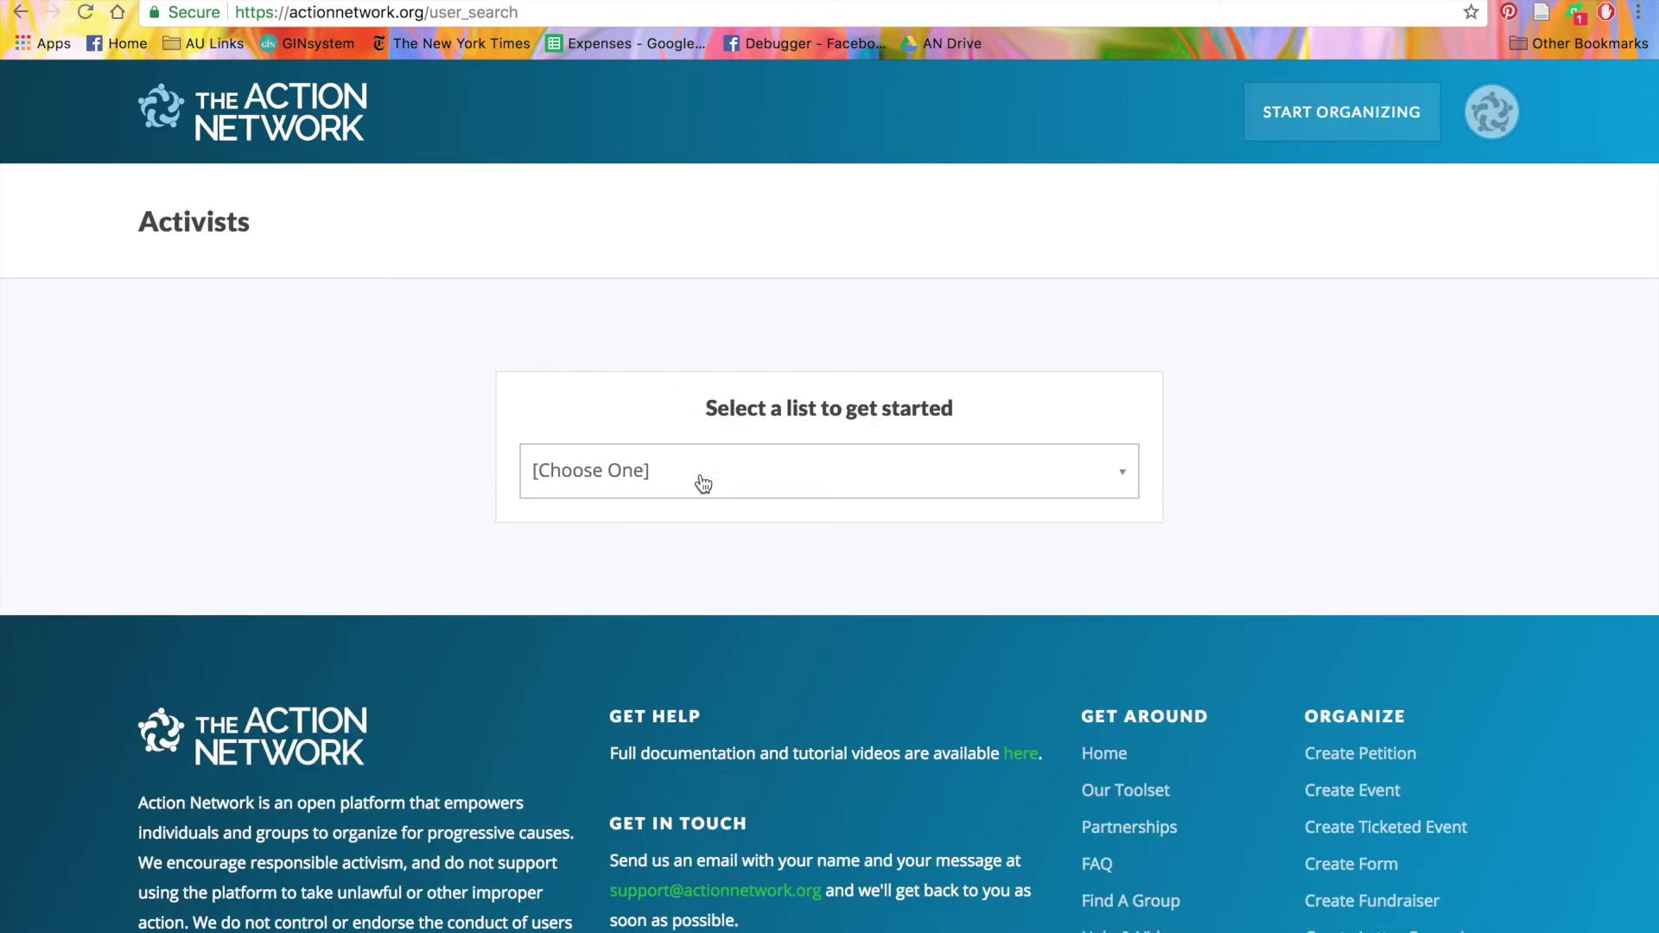
pyautogui.click(703, 484)
pyautogui.scroll(-5, 703, 640)
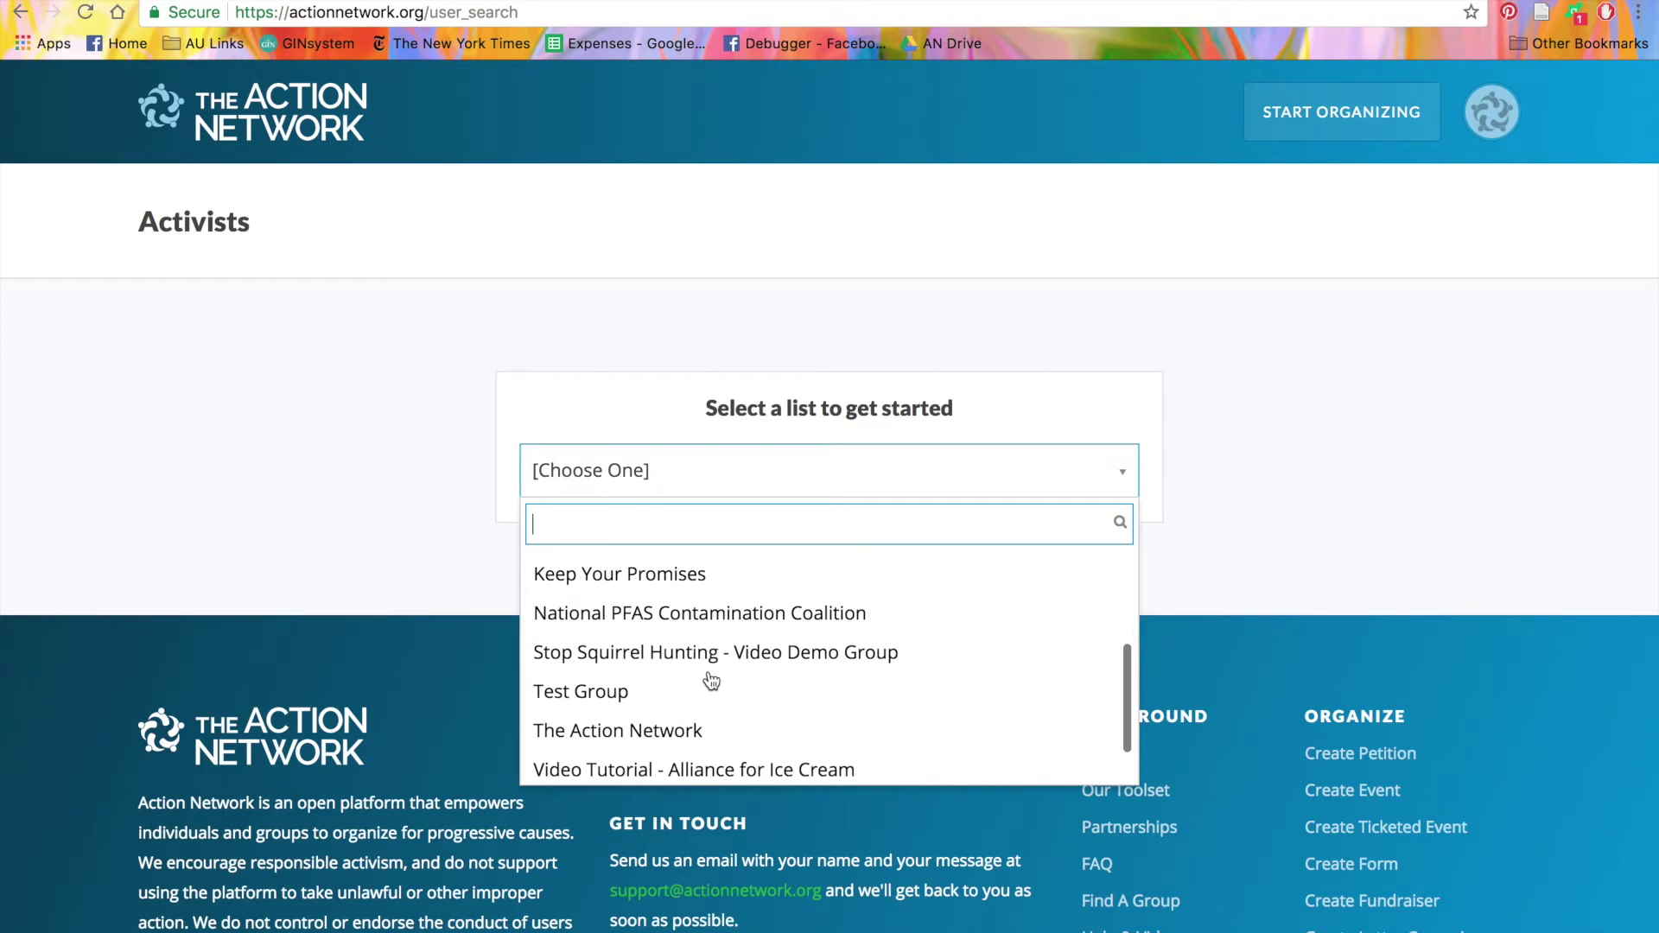
pyautogui.click(717, 768)
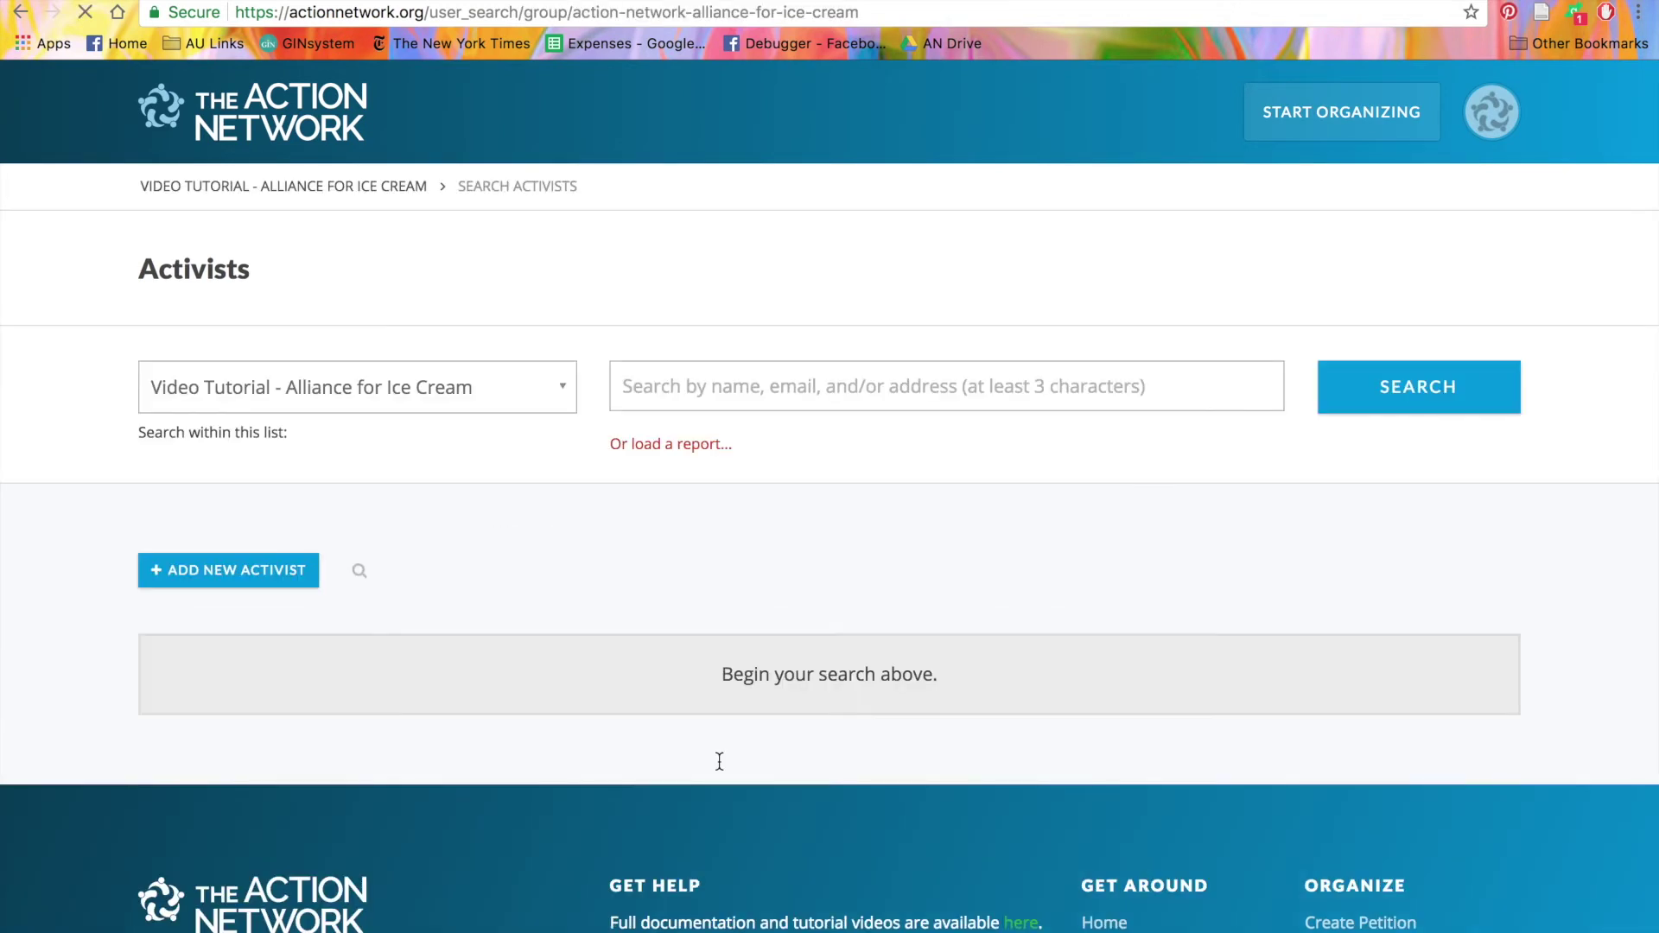